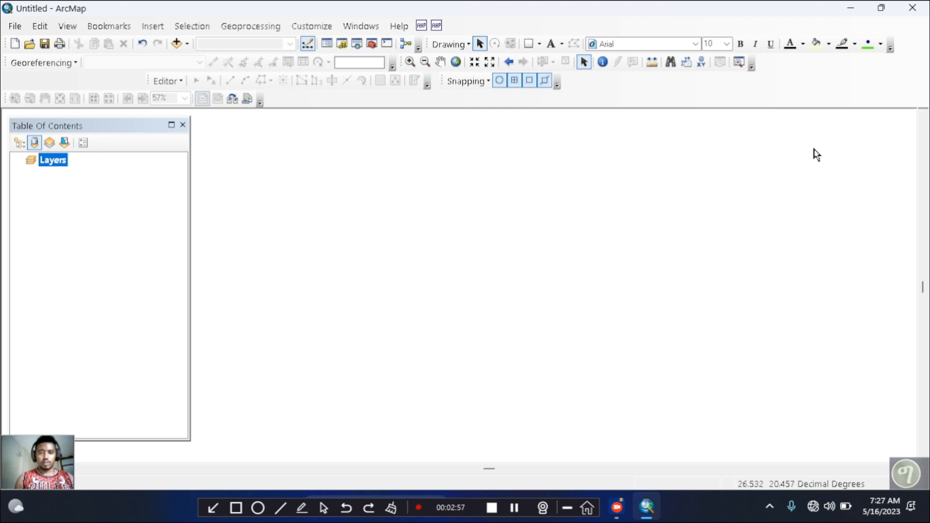
Step: Add the aerial image 01015_1037.TIF from the Aerial image DATA folder to the map, accepting its missing spatial reference
{"action": "left_click", "coordinate": [178, 43]}
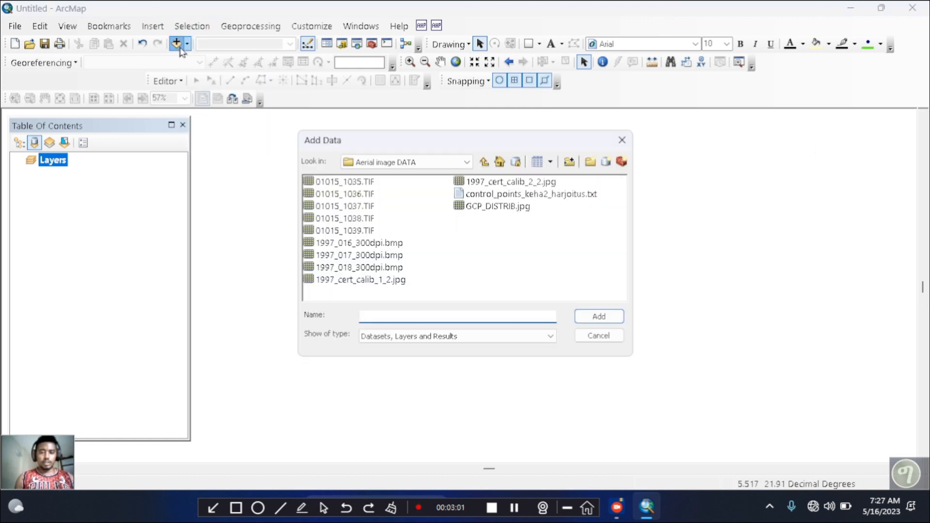
{"action": "left_click", "coordinate": [336, 208]}
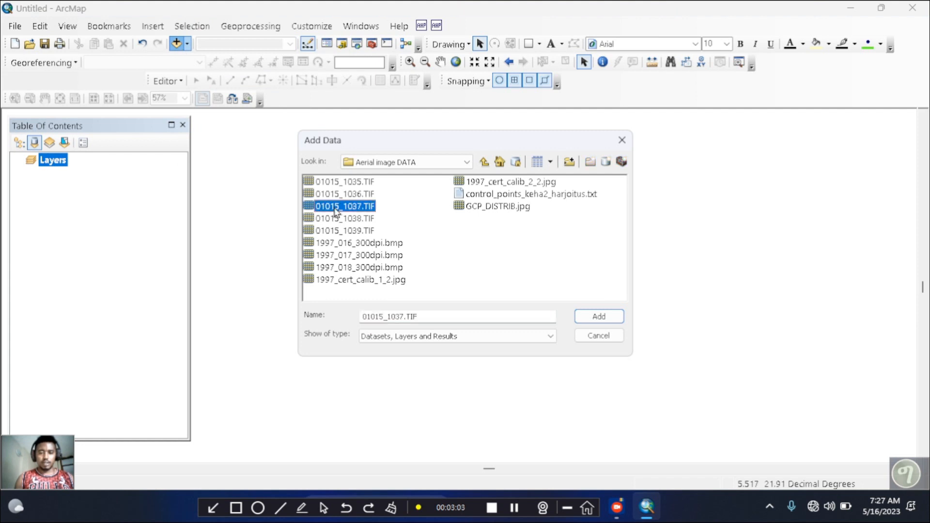
{"action": "left_click", "coordinate": [597, 316]}
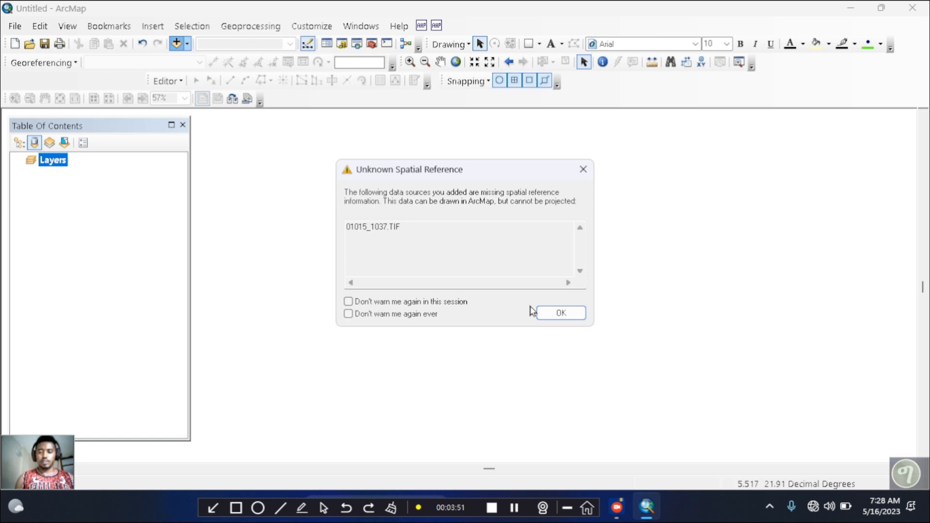
{"action": "left_click", "coordinate": [558, 316]}
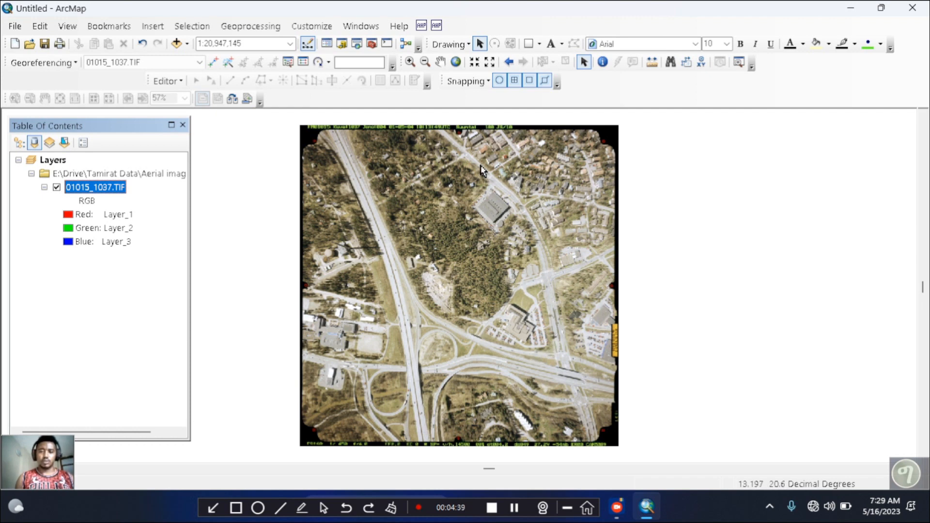
Step: Start a new shapefile in the HDP folder of the Catalog and name it "study area boundary"
{"action": "left_click", "coordinate": [342, 43]}
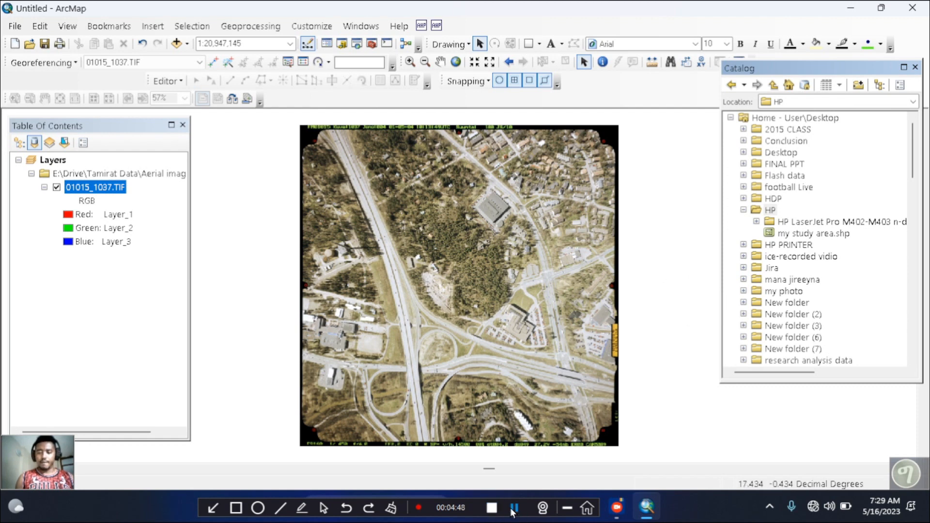
{"action": "left_click", "coordinate": [513, 511]}
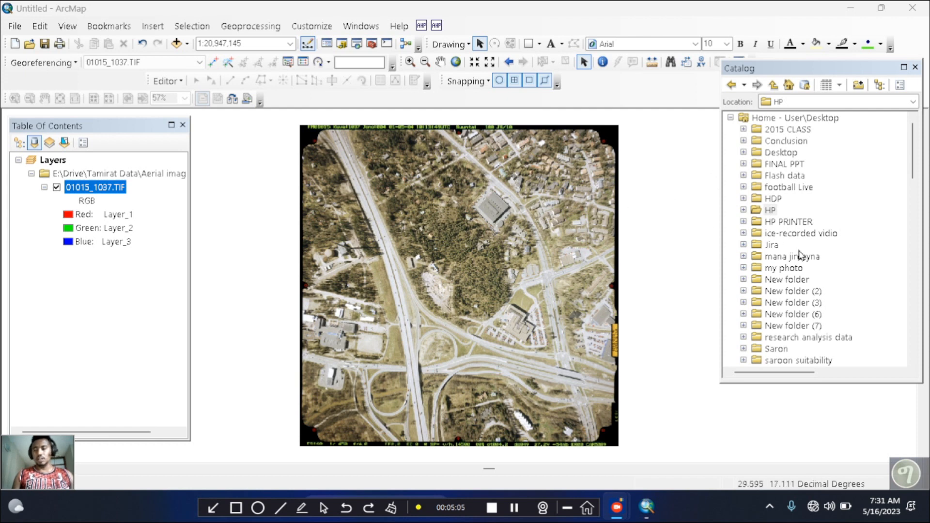
{"action": "right_click", "coordinate": [772, 200]}
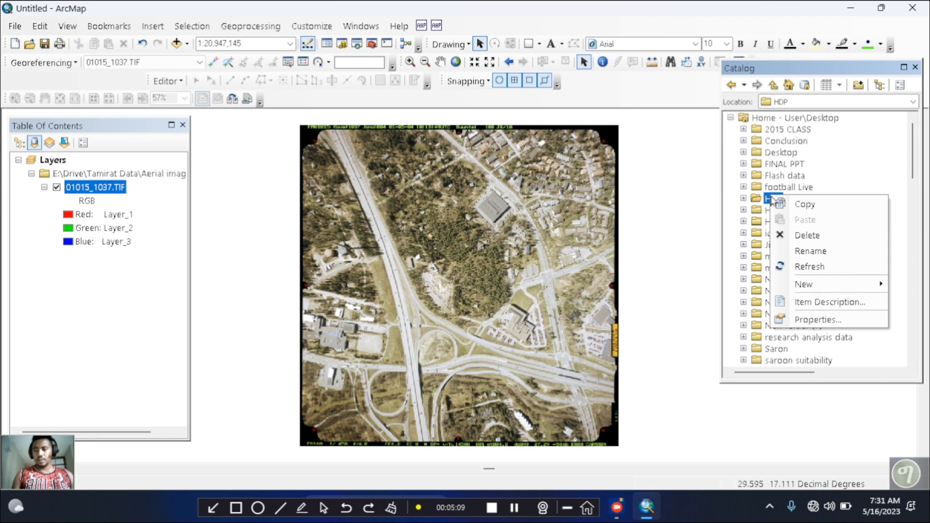
{"action": "mouse_move", "coordinate": [821, 284]}
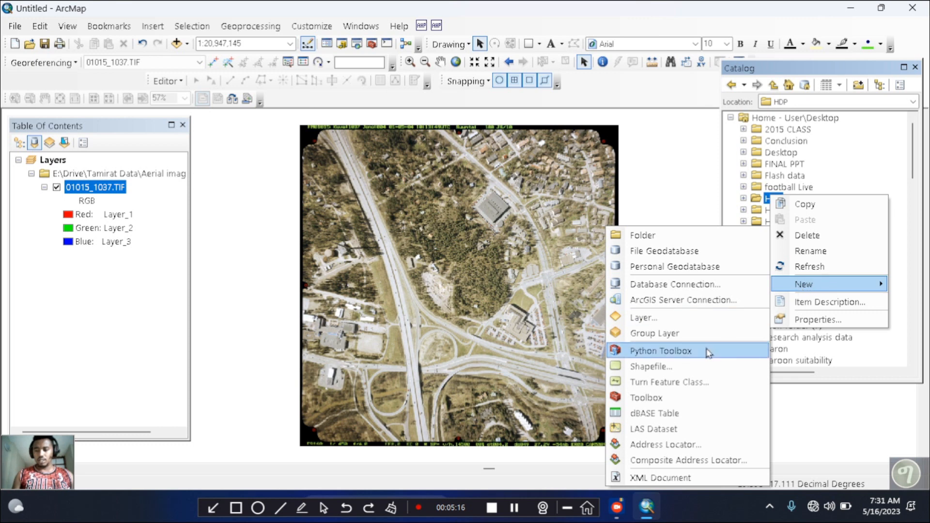
{"action": "left_click", "coordinate": [643, 369]}
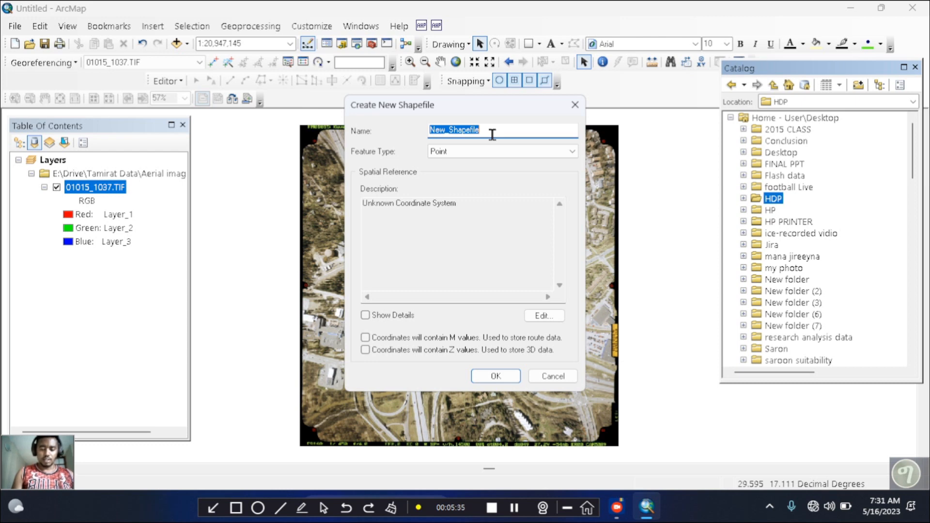
{"action": "type", "text": "stu"}
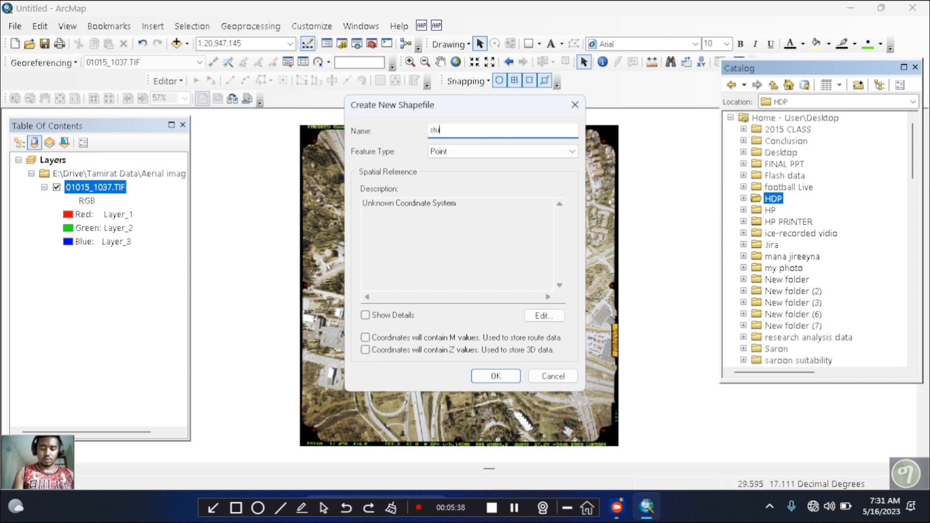
{"action": "type", "text": "dy"}
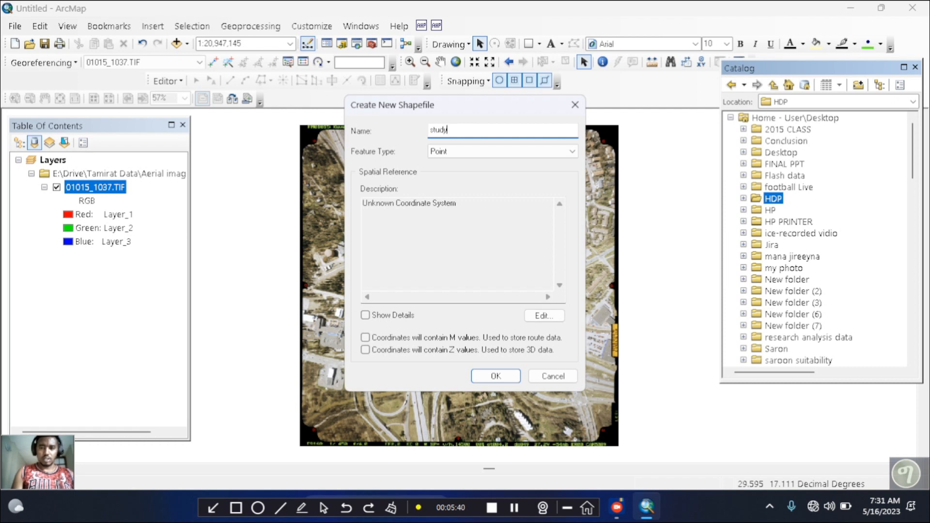
{"action": "type", "text": " a"}
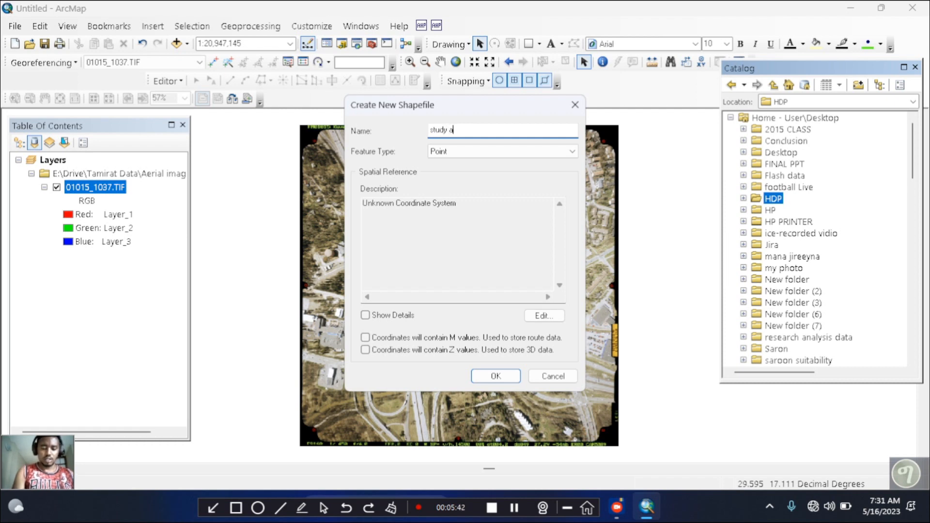
{"action": "type", "text": "rea"}
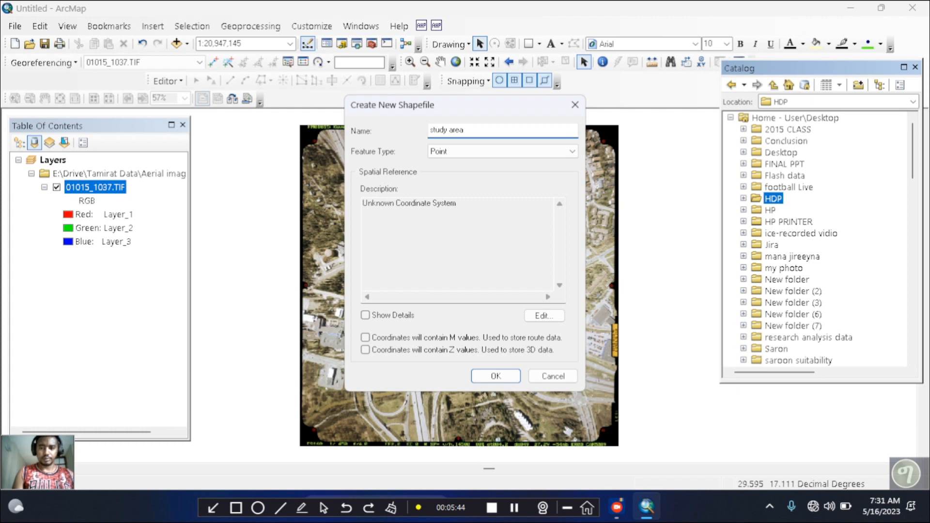
{"action": "type", "text": " bou"}
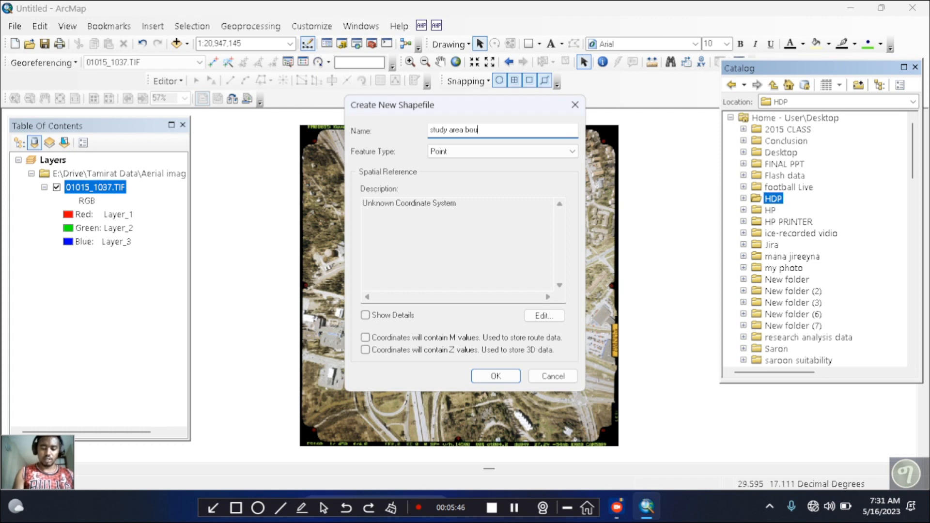
{"action": "type", "text": "ndar"}
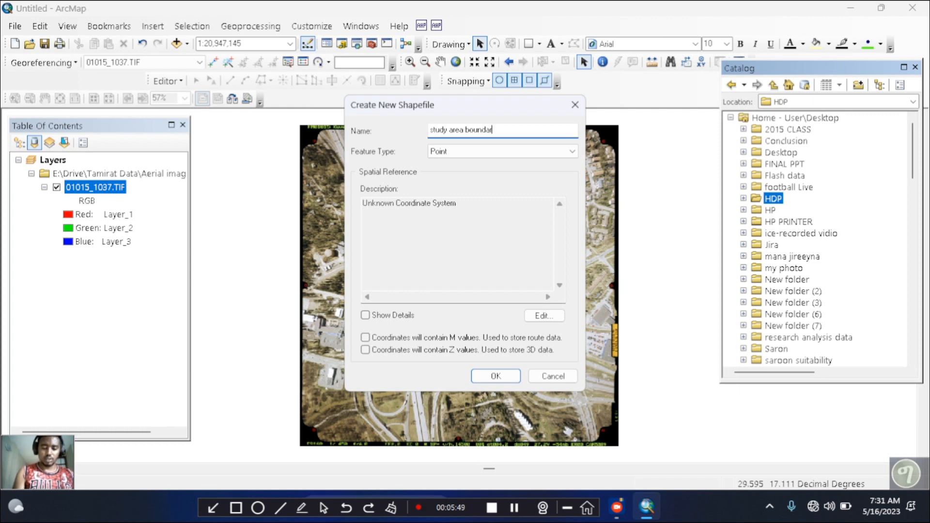
{"action": "type", "text": "y"}
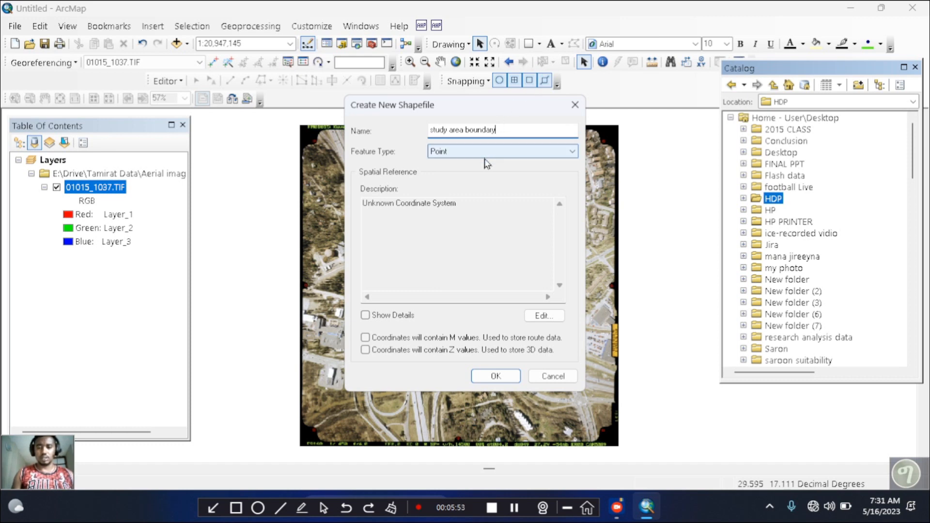
Step: Set the new shapefile's feature type to Polygon and create it with an unknown coordinate system
{"action": "left_click", "coordinate": [479, 154]}
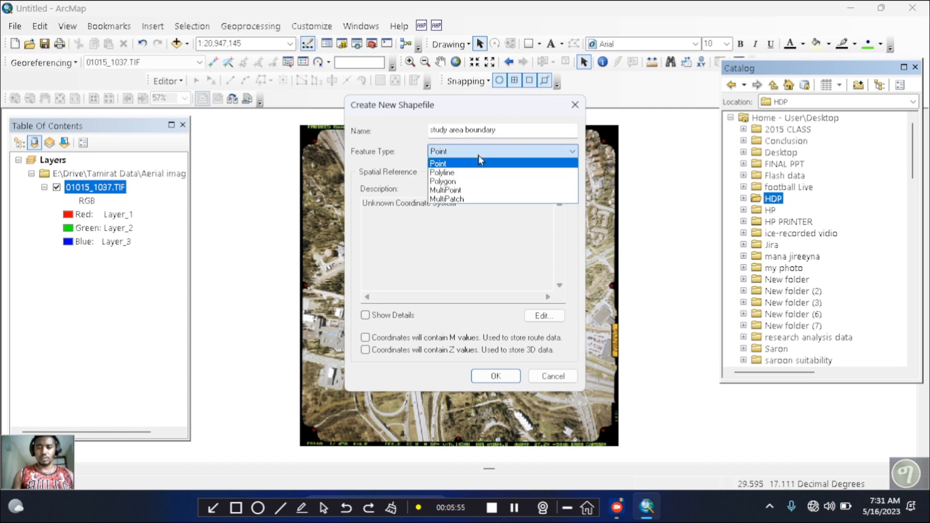
{"action": "left_click", "coordinate": [454, 182]}
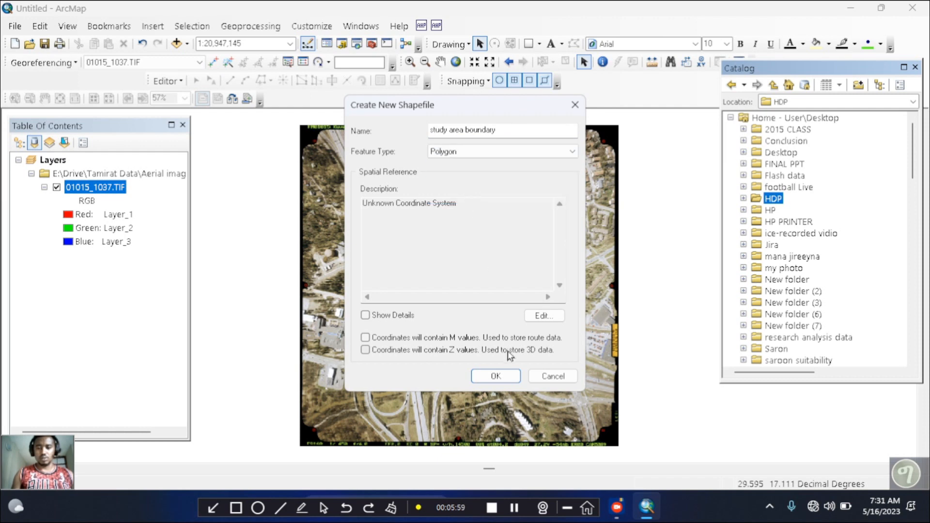
{"action": "left_click", "coordinate": [500, 377]}
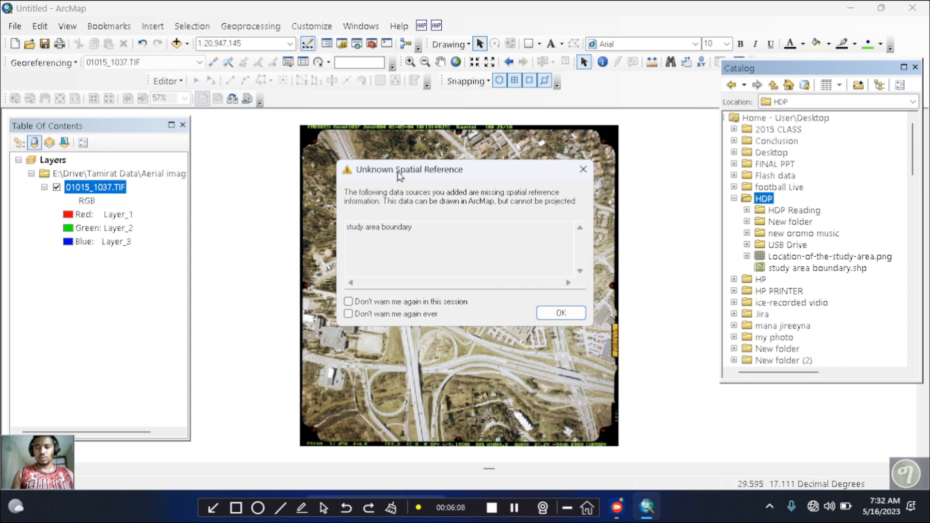
{"action": "left_click", "coordinate": [556, 316]}
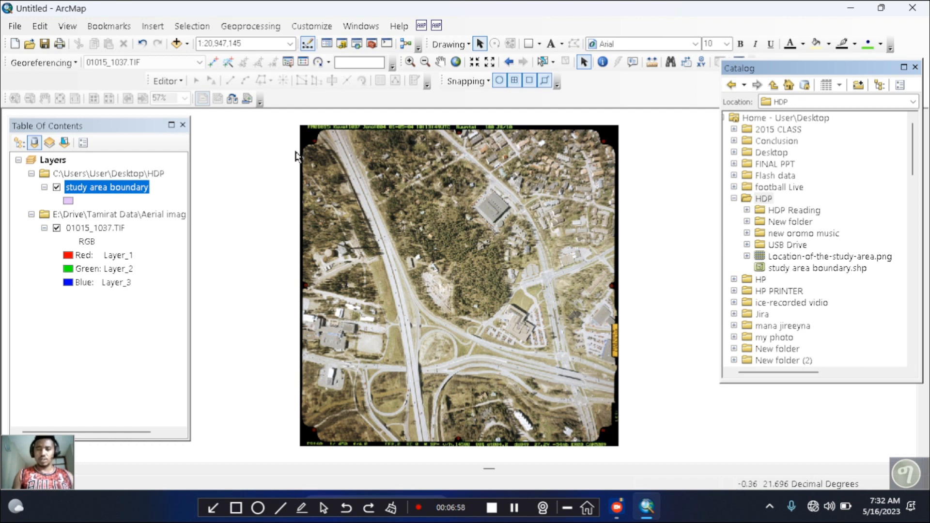
Step: Start an edit session, close the Catalog, and choose the study area boundary template with the Polygon construction tool
{"action": "left_click", "coordinate": [181, 81]}
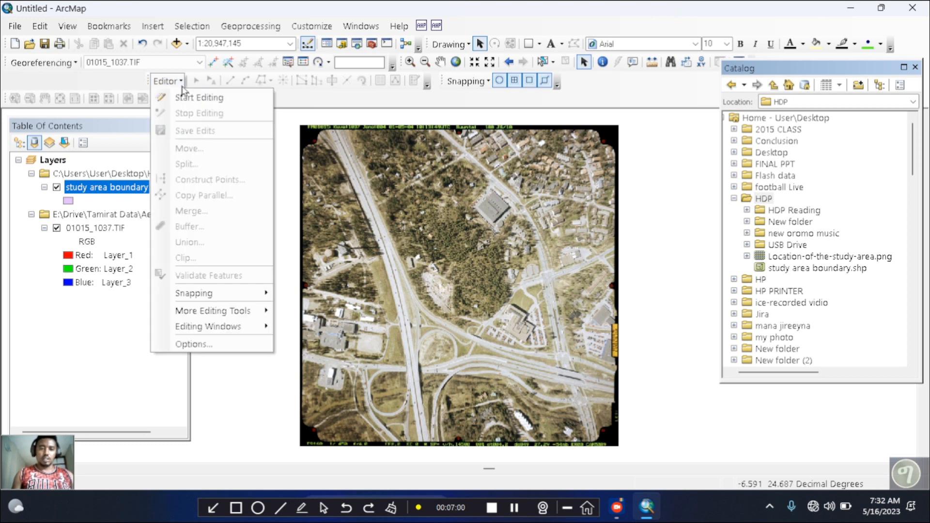
{"action": "left_click", "coordinate": [198, 99]}
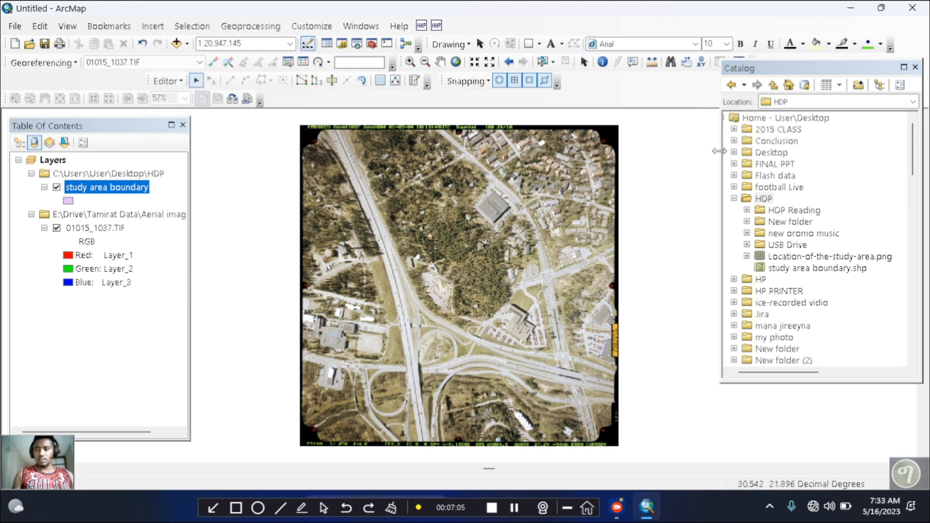
{"action": "left_click", "coordinate": [914, 70]}
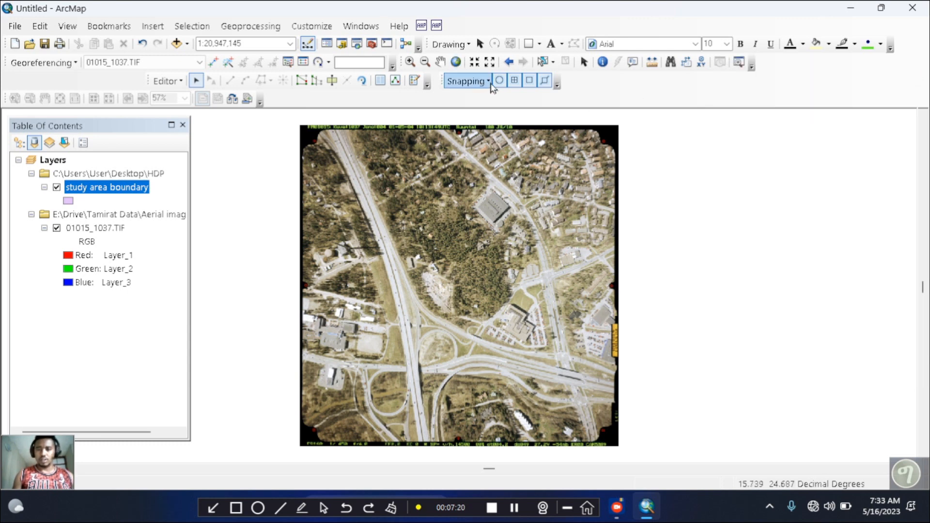
{"action": "left_click", "coordinate": [416, 84]}
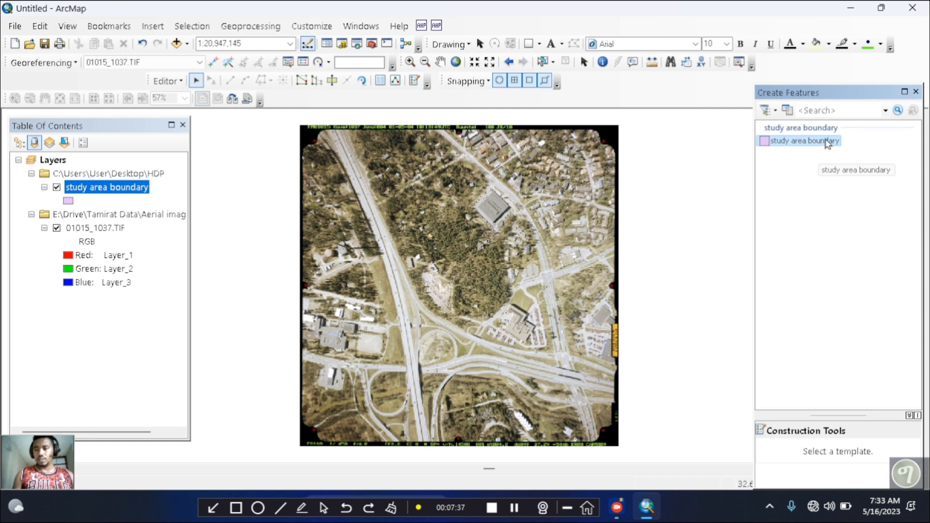
{"action": "left_click", "coordinate": [798, 143]}
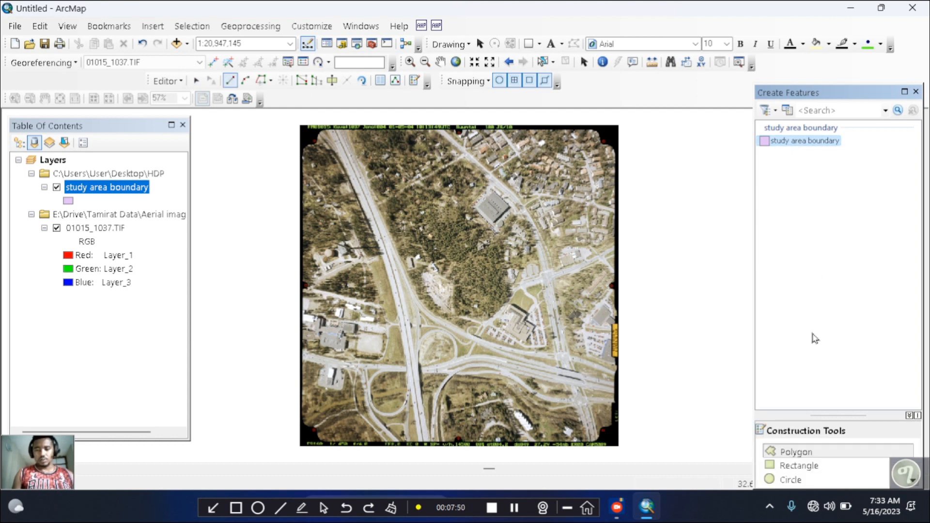
{"action": "left_click", "coordinate": [800, 456]}
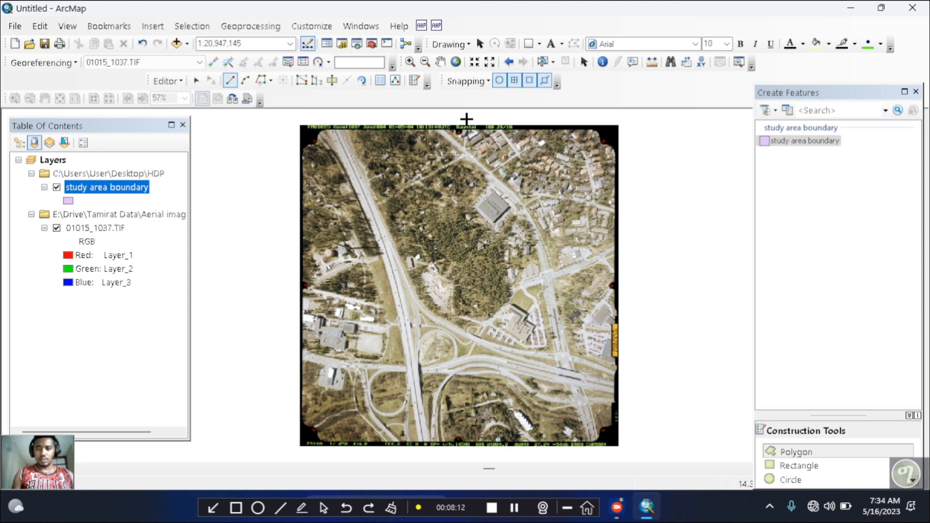
Step: Start the study area boundary polygon at the highway's edge, placing vertices across the forest's north side and down the eastern road to the intersection
{"action": "left_click", "coordinate": [411, 63]}
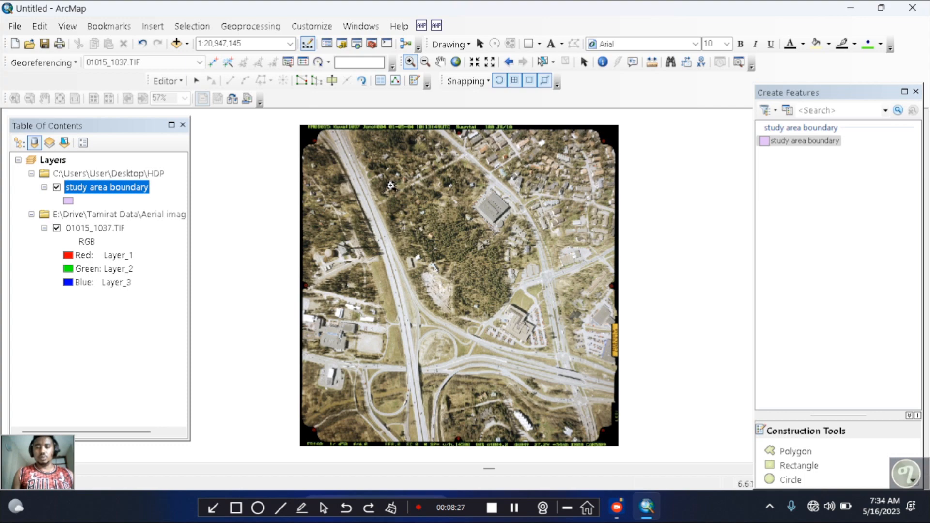
{"action": "left_click_drag", "start_coordinate": [393, 184], "coordinate": [476, 237]}
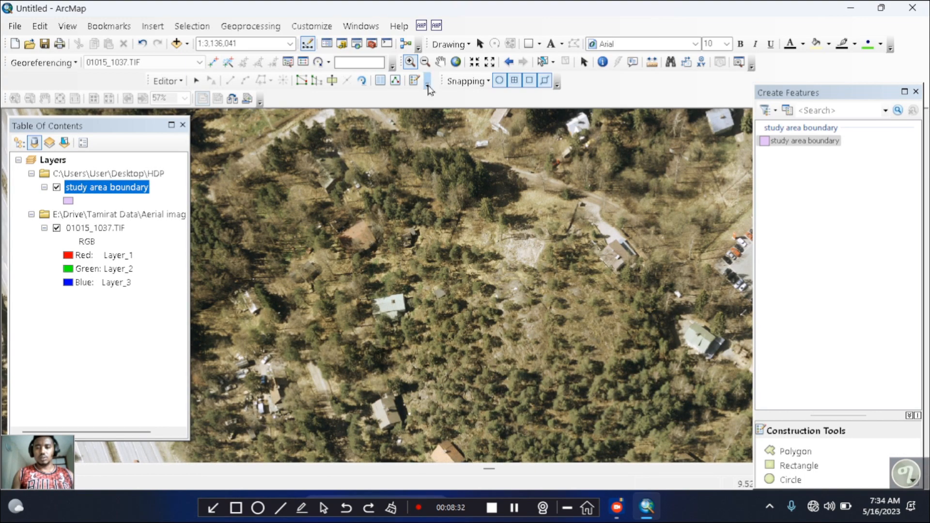
{"action": "scroll", "coordinate": [496, 291], "scroll_direction": "up", "scroll_amount": 4}
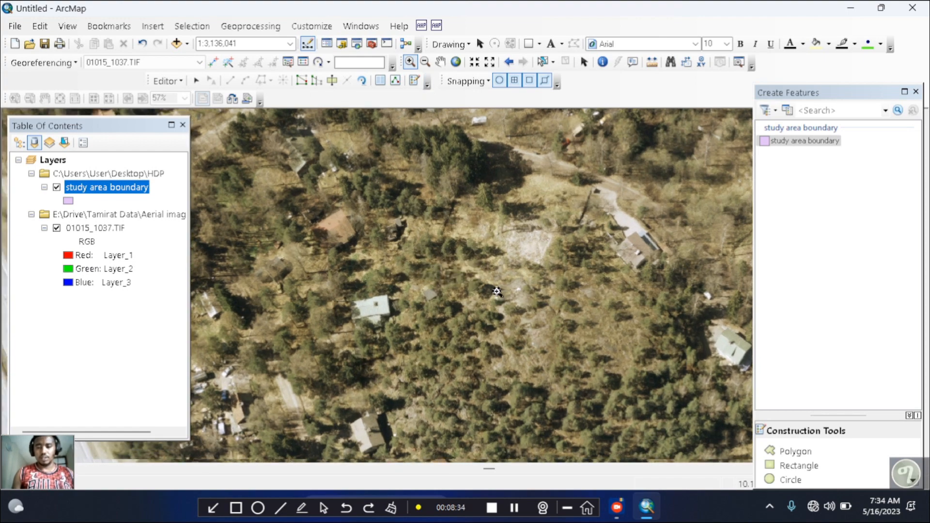
{"action": "scroll", "coordinate": [473, 295], "scroll_direction": "up", "scroll_amount": 3}
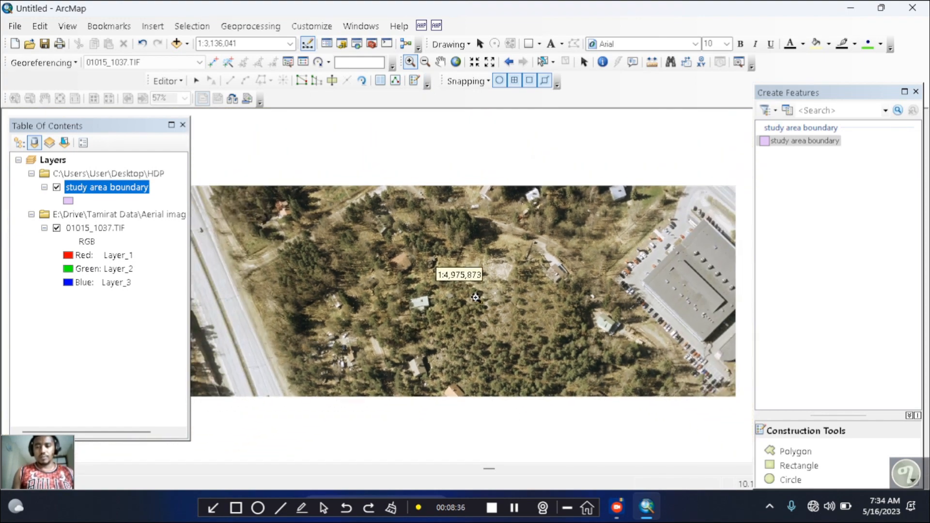
{"action": "scroll", "coordinate": [484, 294], "scroll_direction": "up", "scroll_amount": 3}
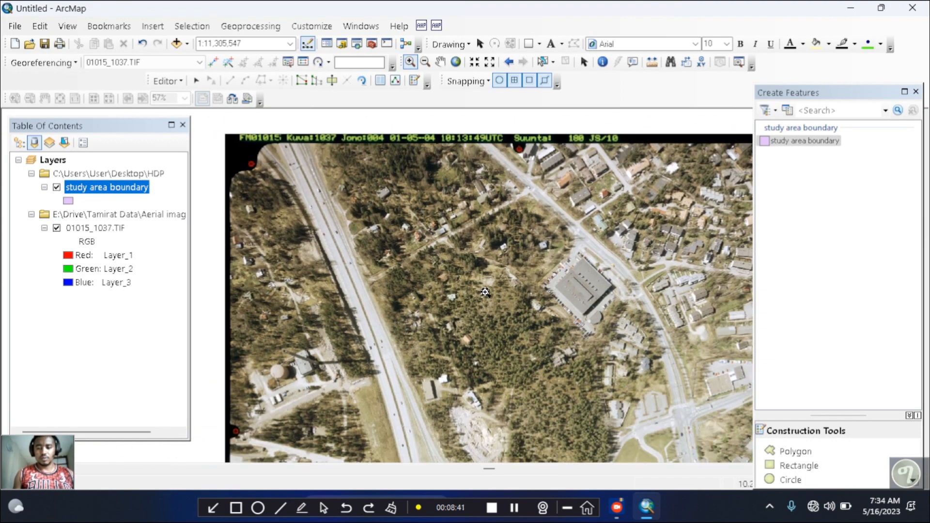
{"action": "key", "text": "Down"}
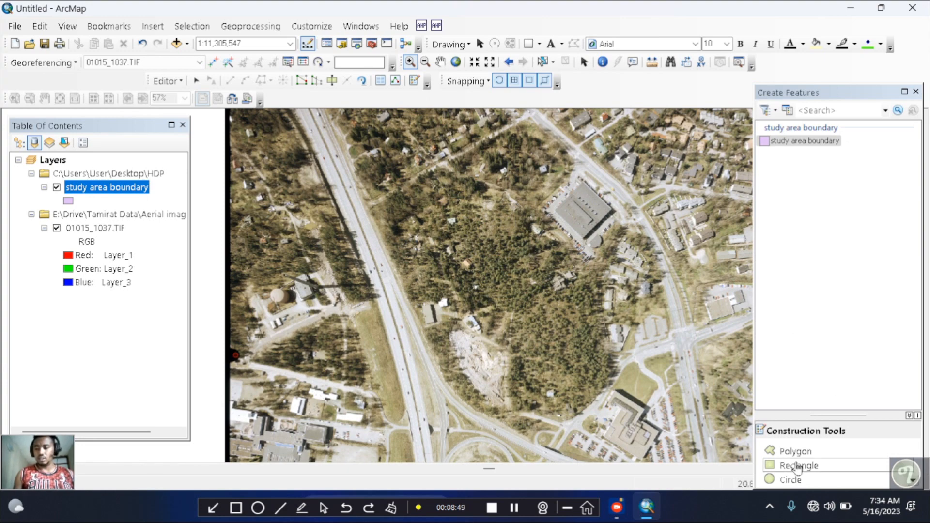
{"action": "left_click", "coordinate": [797, 140]}
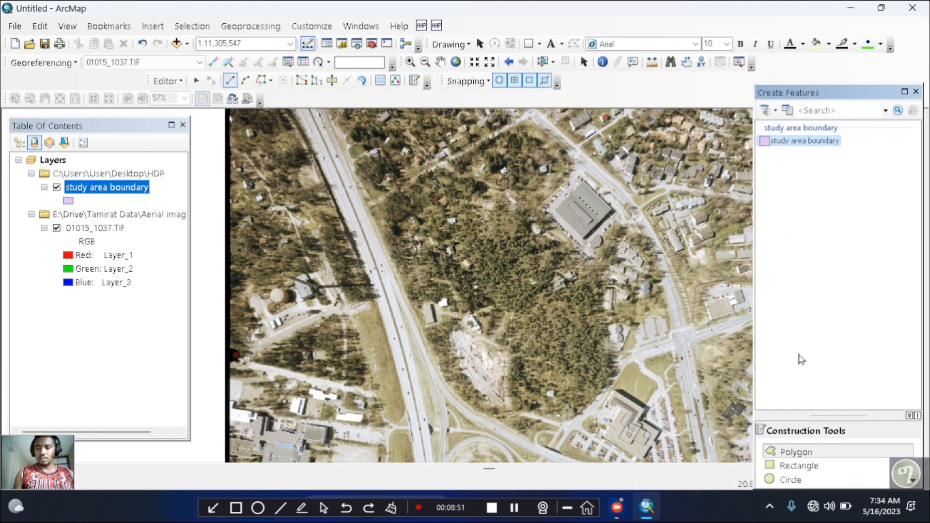
{"action": "left_click", "coordinate": [370, 202]}
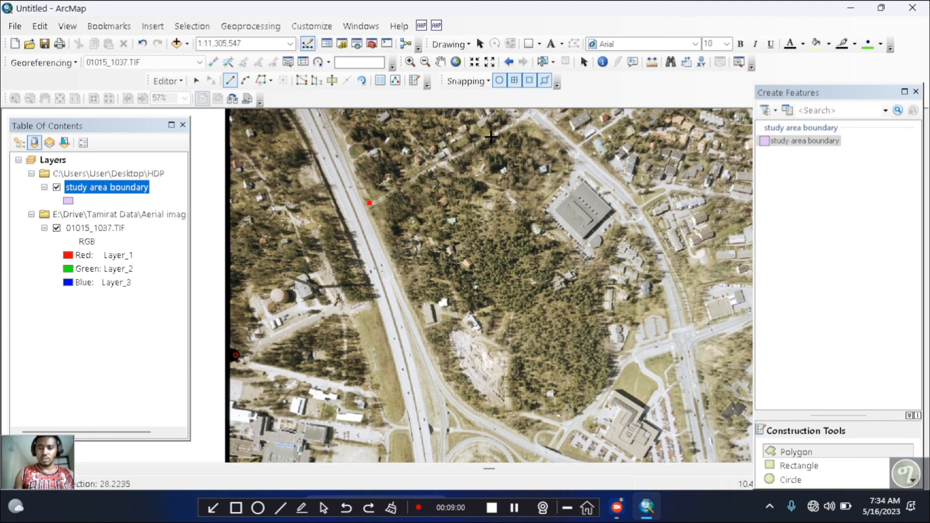
{"action": "left_click", "coordinate": [529, 115]}
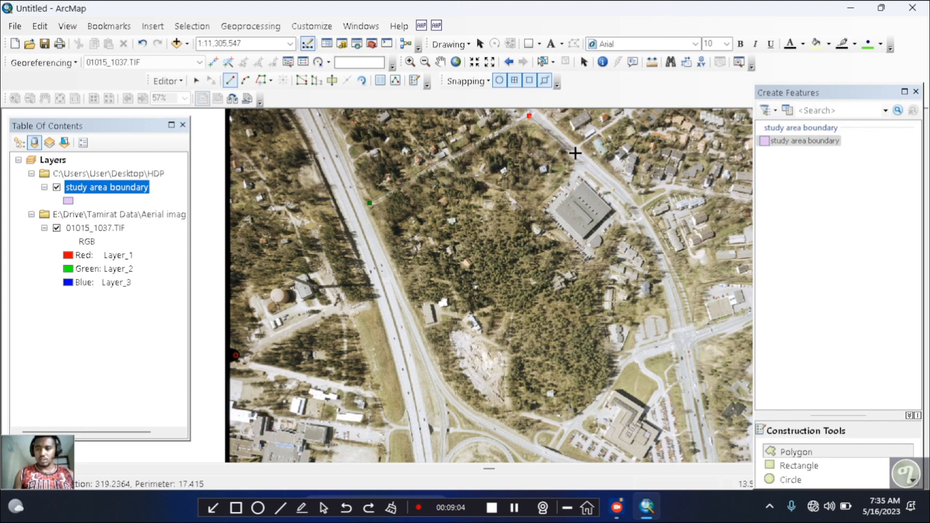
{"action": "left_click", "coordinate": [633, 217]}
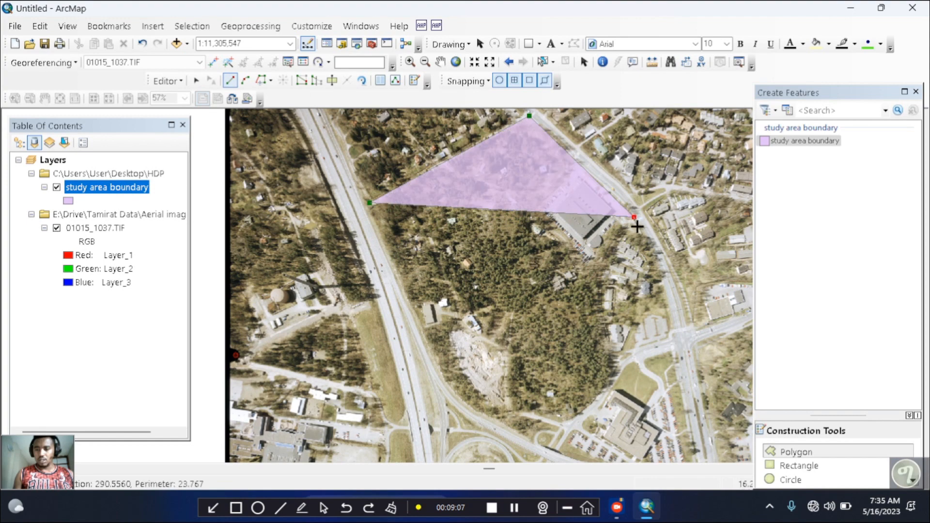
{"action": "double_click", "coordinate": [683, 343]}
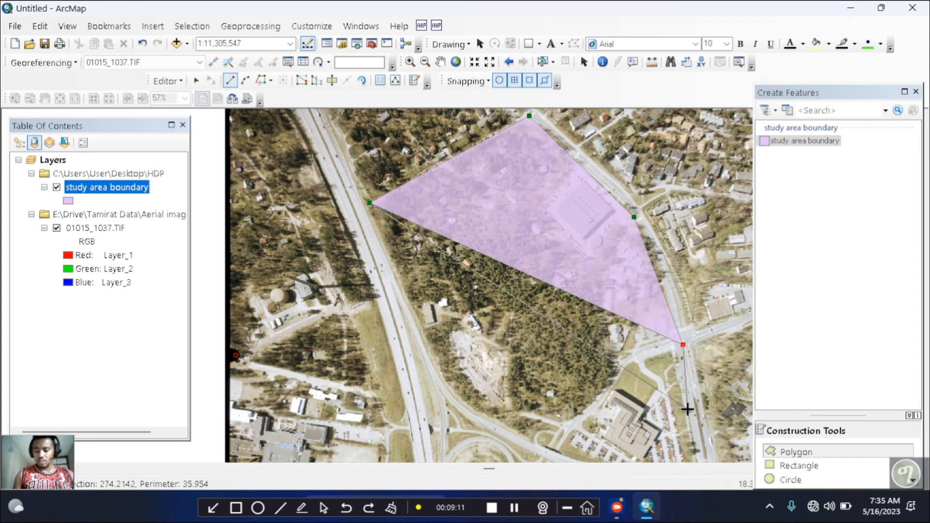
Step: Complete the polygon with vertices along the southern interchange road and the western highway, leaving no stray sketch vertex inside it
{"action": "key", "text": "Down"}
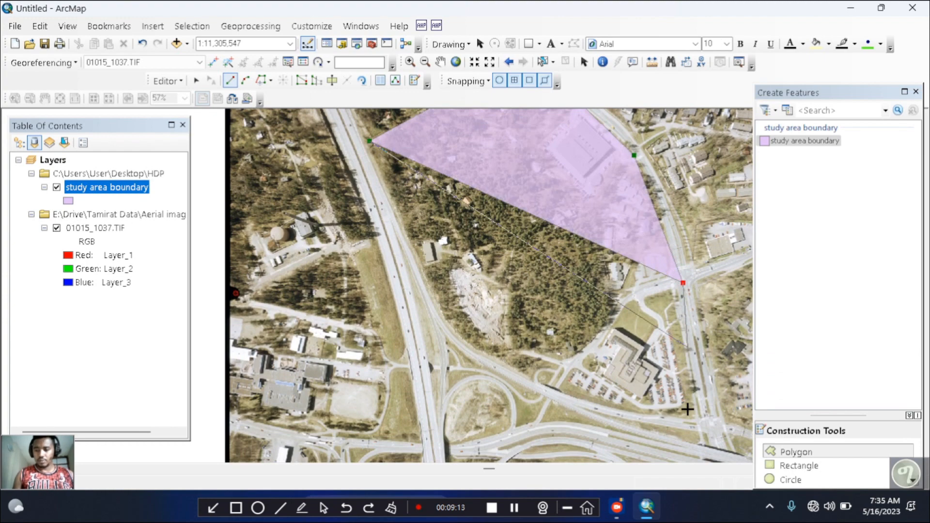
{"action": "left_click", "coordinate": [697, 415]}
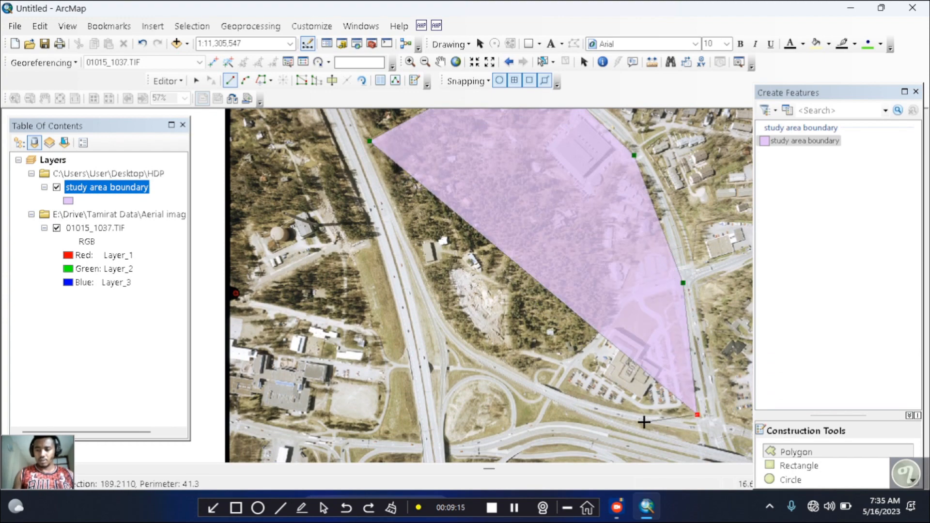
{"action": "left_click", "coordinate": [605, 409]}
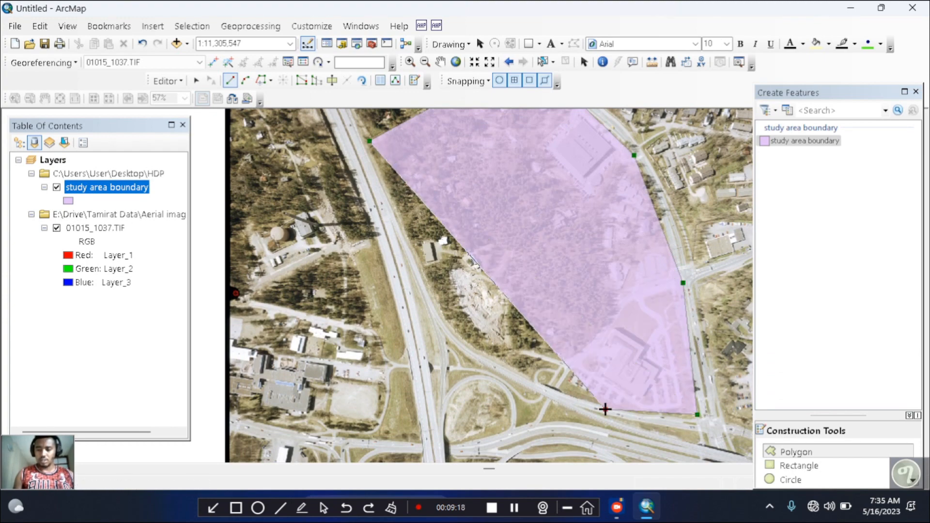
{"action": "left_click", "coordinate": [487, 361]}
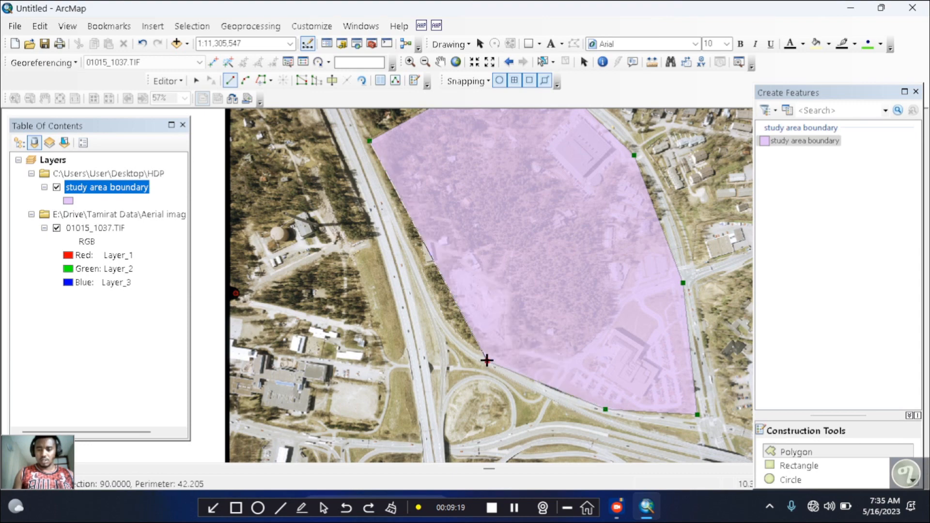
{"action": "left_click", "coordinate": [438, 311]}
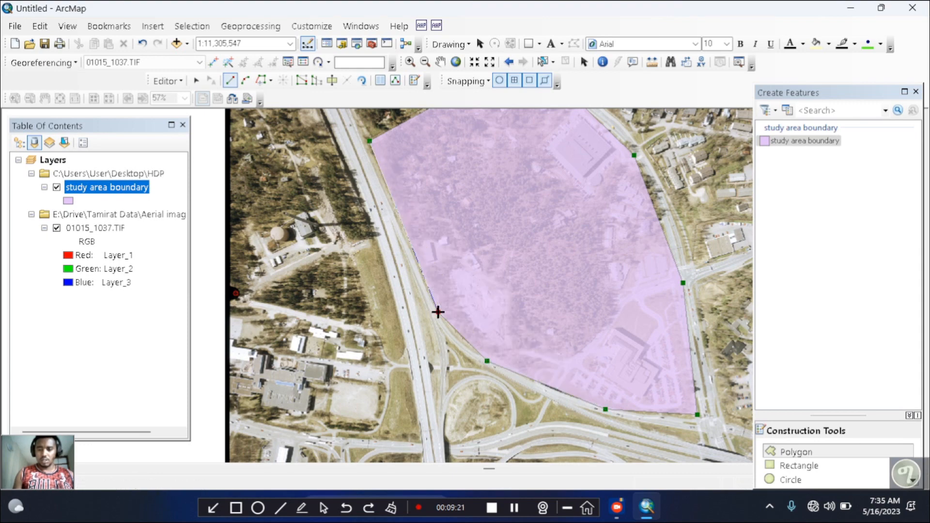
{"action": "double_click", "coordinate": [397, 209]}
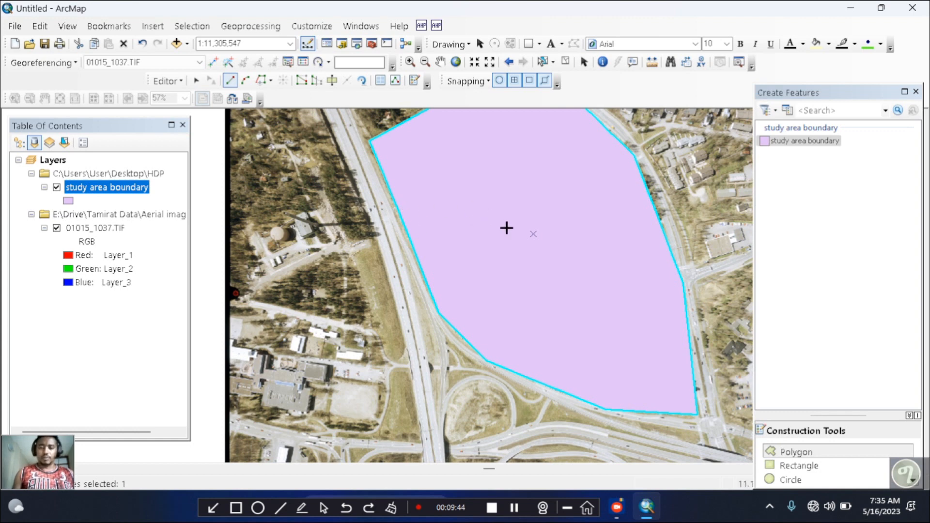
{"action": "left_click", "coordinate": [489, 222]}
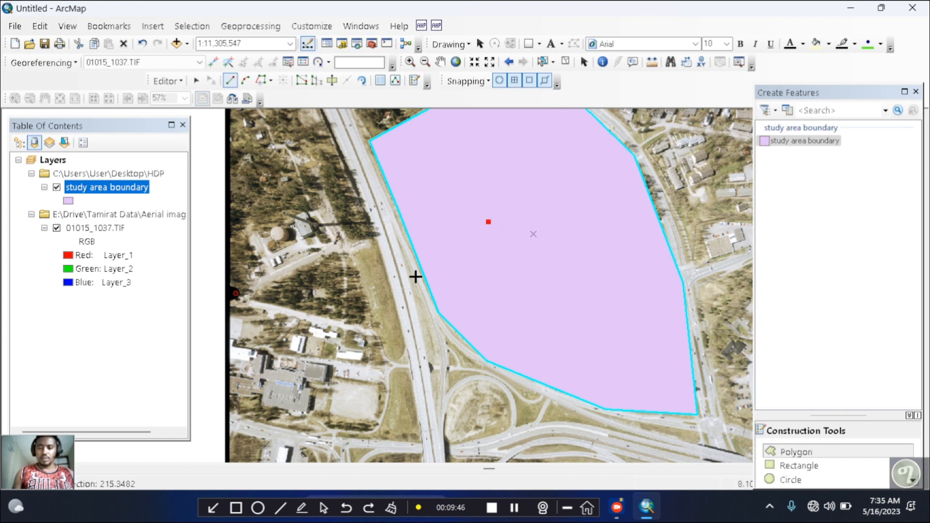
{"action": "key", "text": "ctrl+z"}
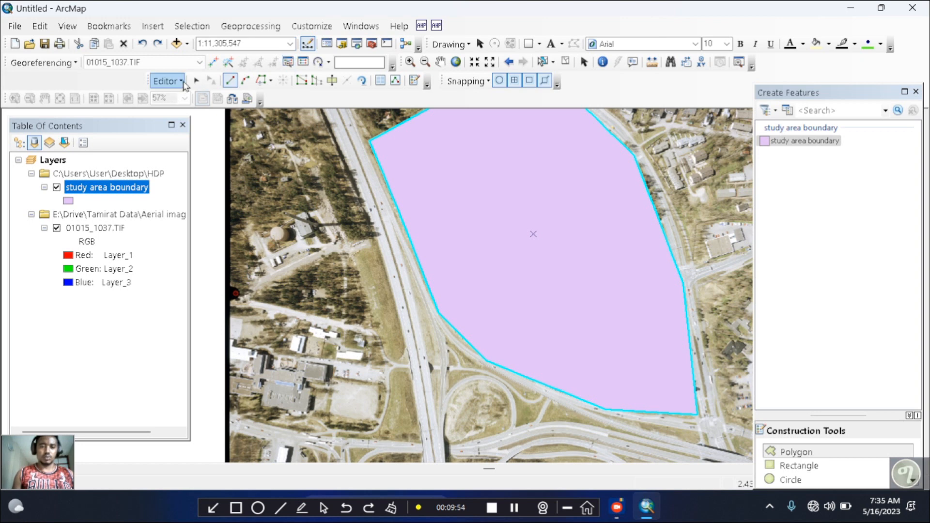
Step: Stop the edit session and save the edits to the study area boundary
{"action": "left_click", "coordinate": [183, 82]}
{"action": "left_click", "coordinate": [203, 116]}
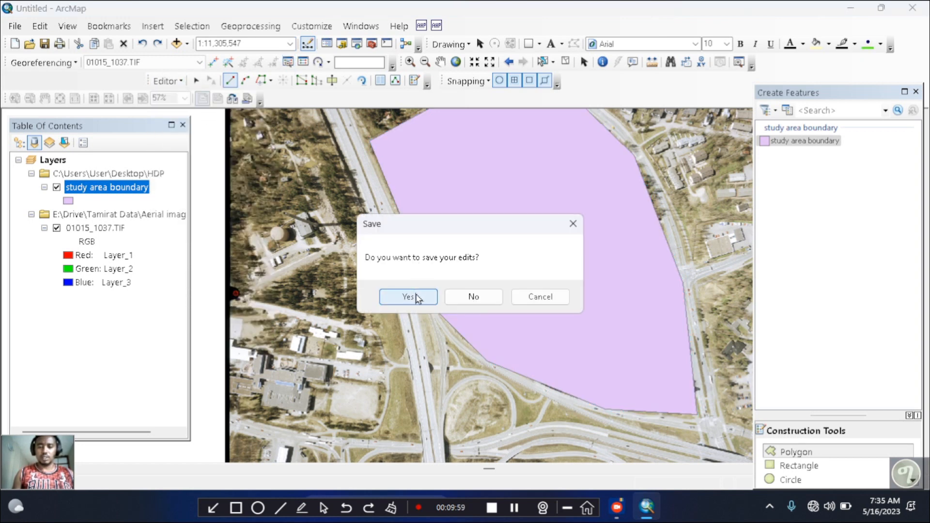
{"action": "left_click", "coordinate": [417, 299]}
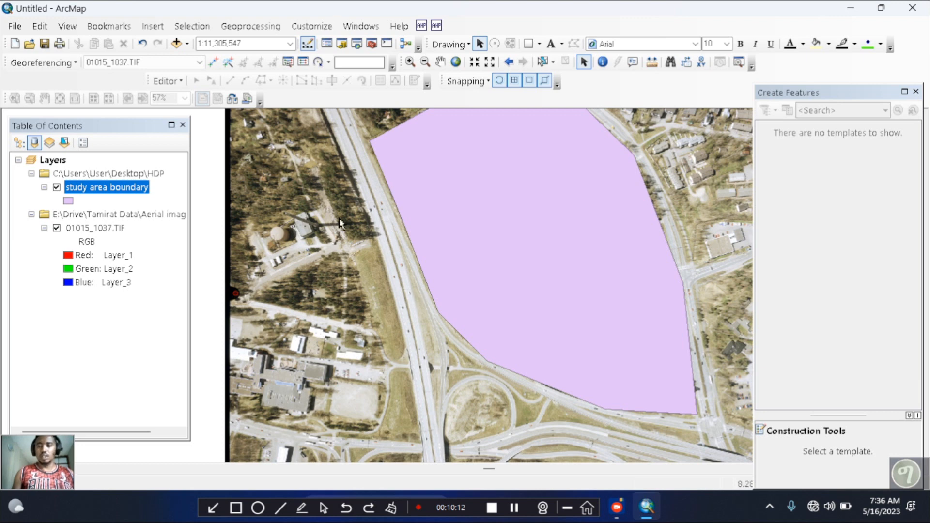
Step: Change the study area boundary layer's symbol to Hollow
{"action": "left_click", "coordinate": [67, 202]}
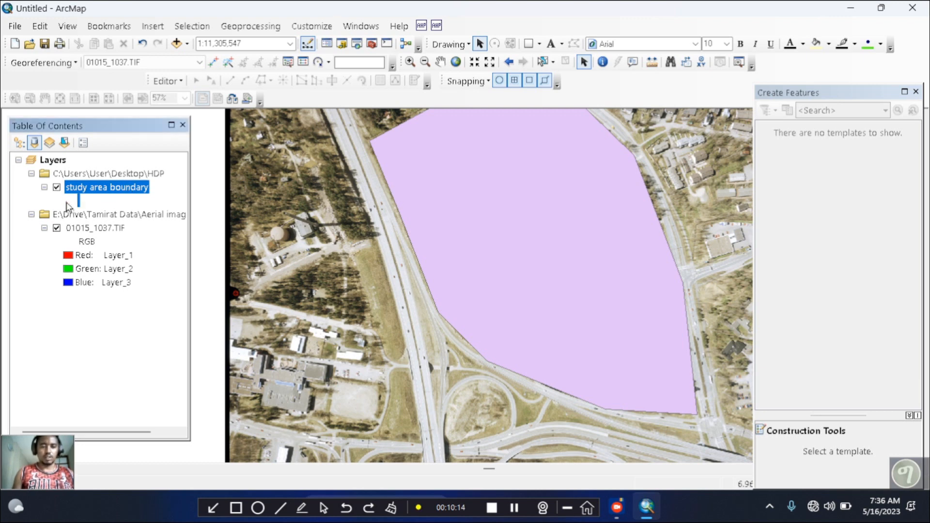
{"action": "left_click", "coordinate": [438, 232]}
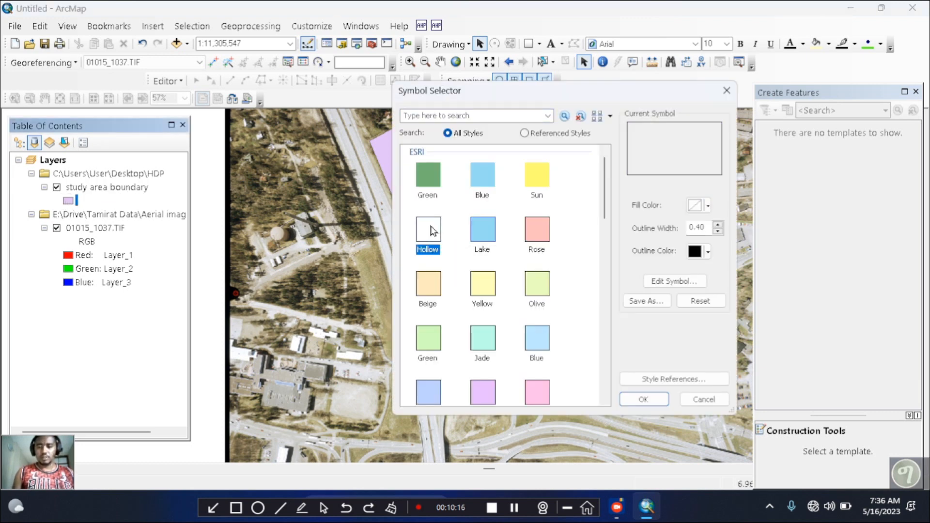
{"action": "left_click", "coordinate": [650, 400]}
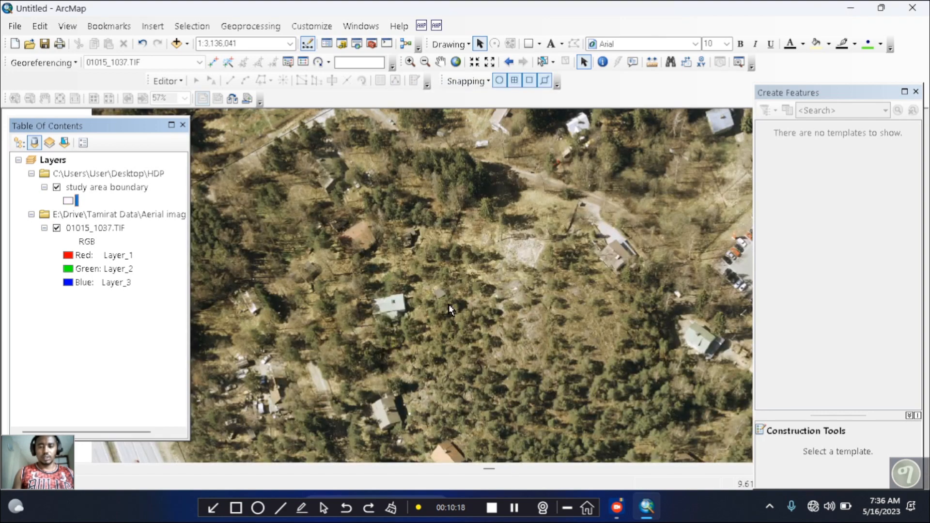
Step: Set the study area boundary's outline color to Delft Blue and increase its outline width to at least 3
{"action": "left_click", "coordinate": [68, 202]}
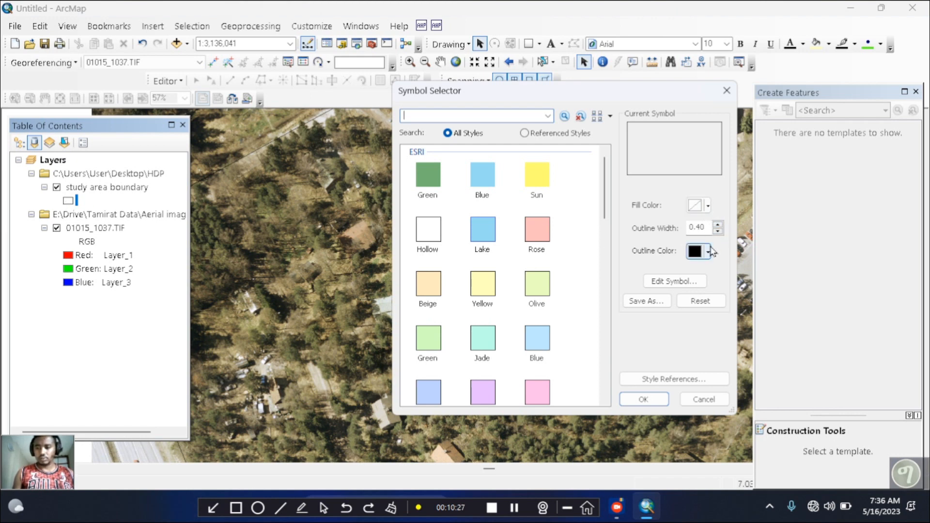
{"action": "left_click", "coordinate": [710, 251]}
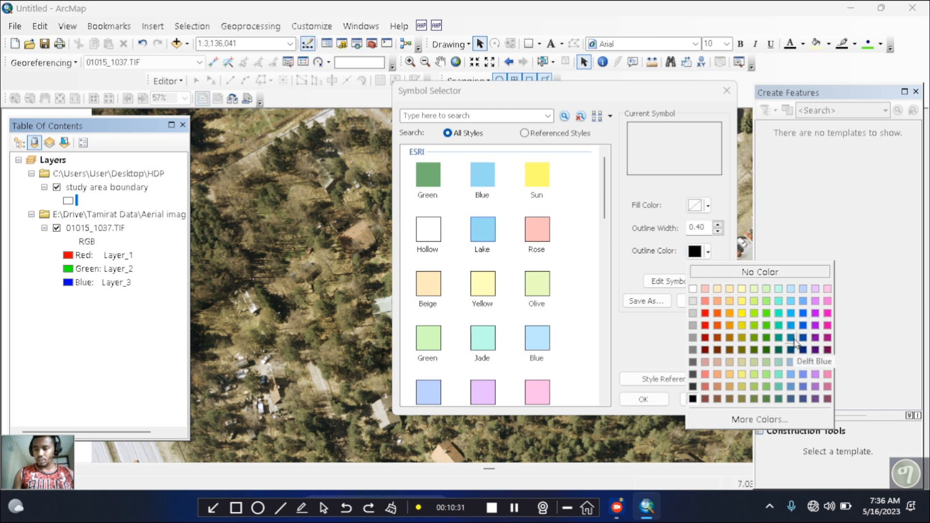
{"action": "left_click", "coordinate": [791, 339]}
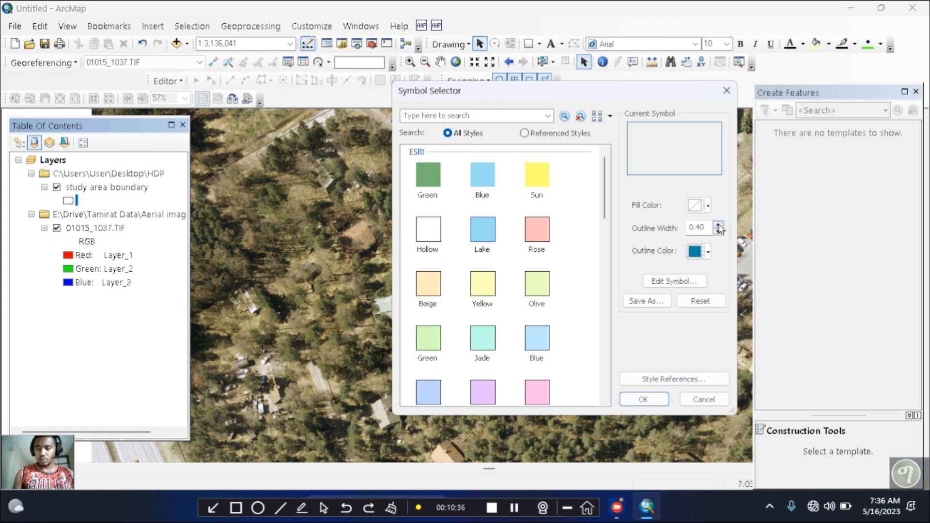
{"action": "left_click", "coordinate": [718, 226]}
{"action": "left_click", "coordinate": [718, 226]}
{"action": "left_click", "coordinate": [718, 227]}
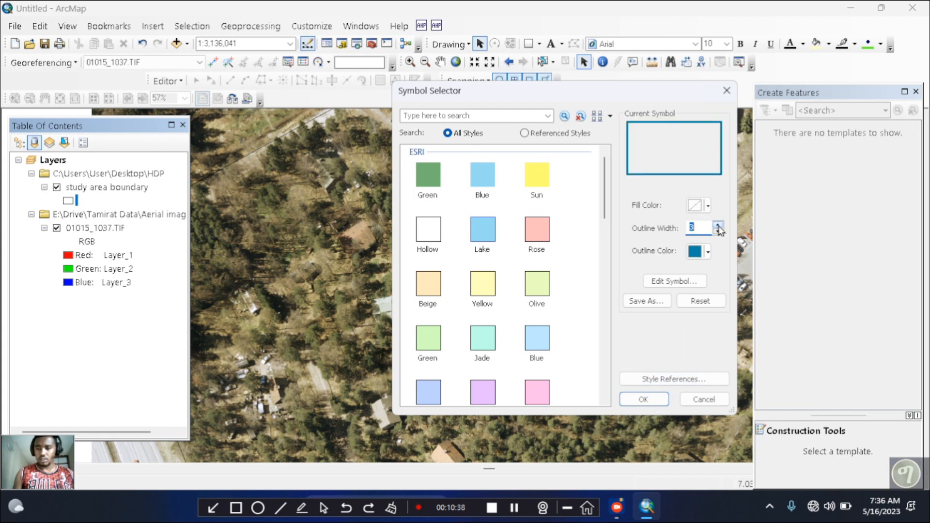
{"action": "left_click", "coordinate": [718, 226]}
{"action": "left_click", "coordinate": [650, 400]}
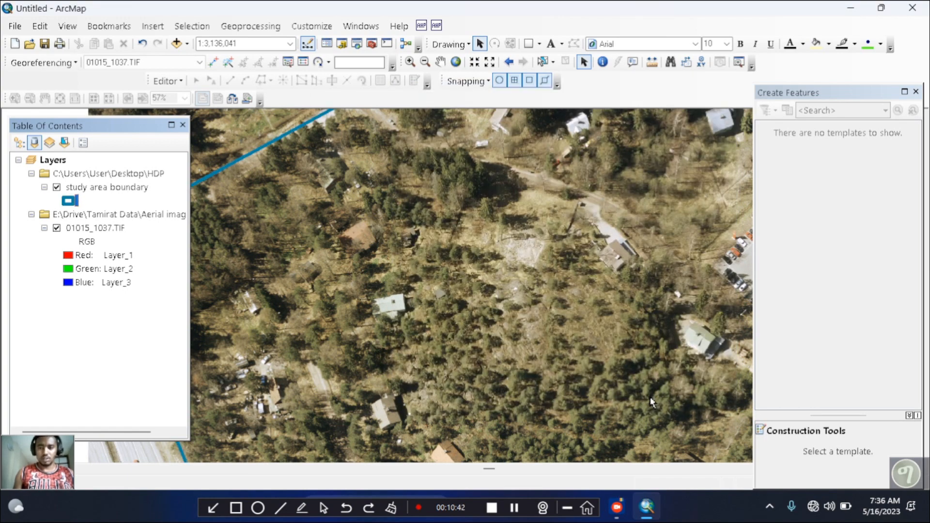
Step: Examine the whole outlined study area boundary against the roads and forest on the aerial image
{"action": "left_click", "coordinate": [425, 62]}
{"action": "left_click", "coordinate": [422, 193]}
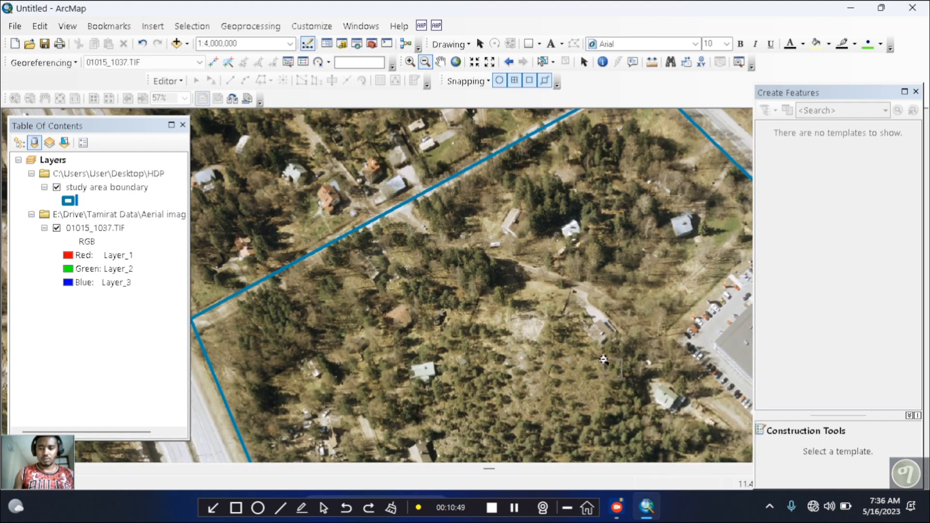
{"action": "left_click", "coordinate": [604, 361]}
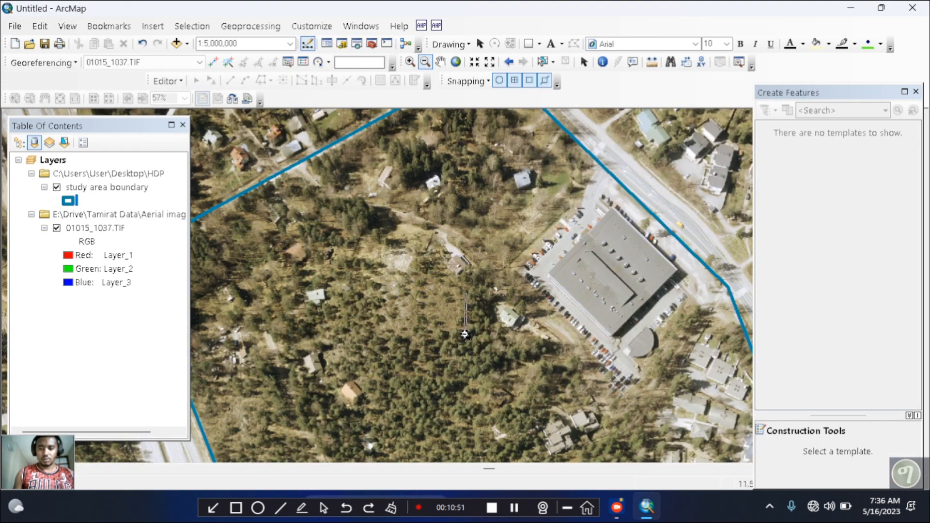
{"action": "left_click", "coordinate": [466, 335]}
{"action": "left_click", "coordinate": [482, 331]}
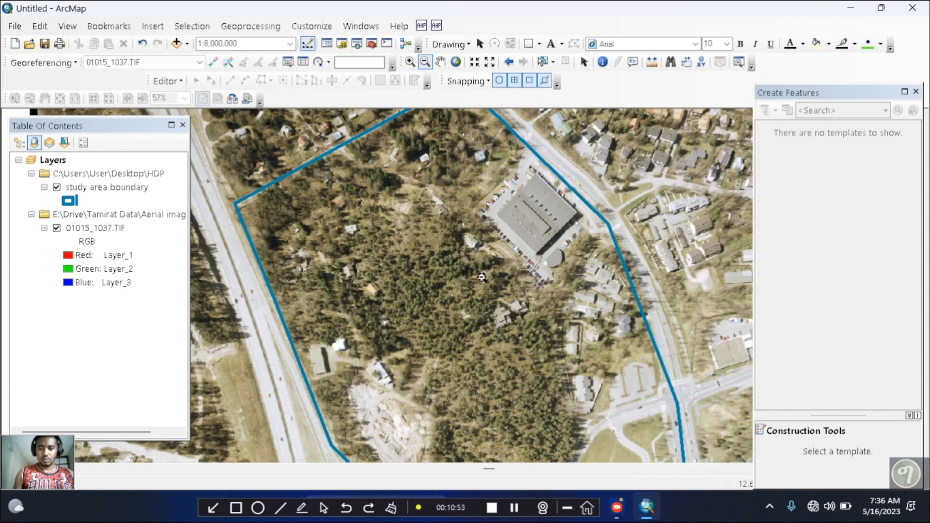
{"action": "left_click", "coordinate": [484, 341]}
{"action": "left_click", "coordinate": [479, 361]}
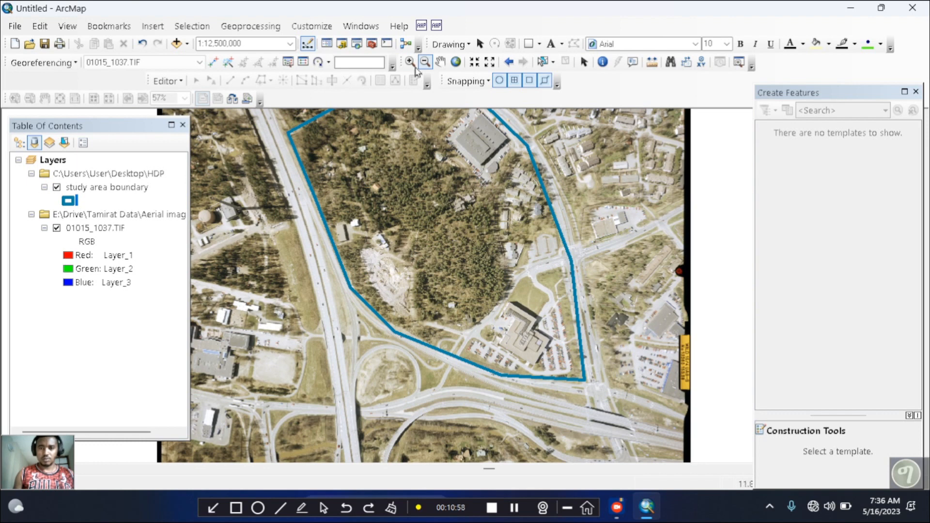
{"action": "left_click", "coordinate": [440, 62]}
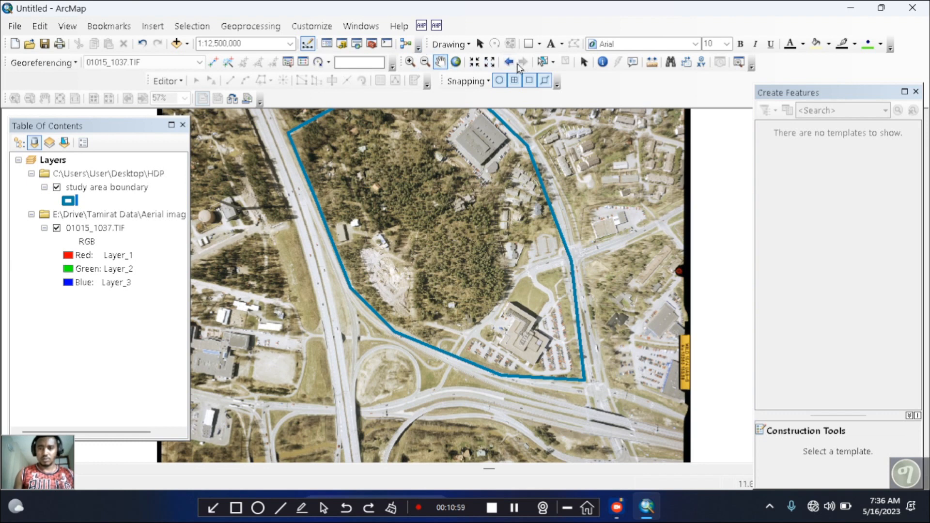
{"action": "left_click", "coordinate": [584, 61]}
{"action": "key", "text": "Up"}
{"action": "key", "text": "Up"}
{"action": "key", "text": "Up"}
{"action": "key", "text": "Up"}
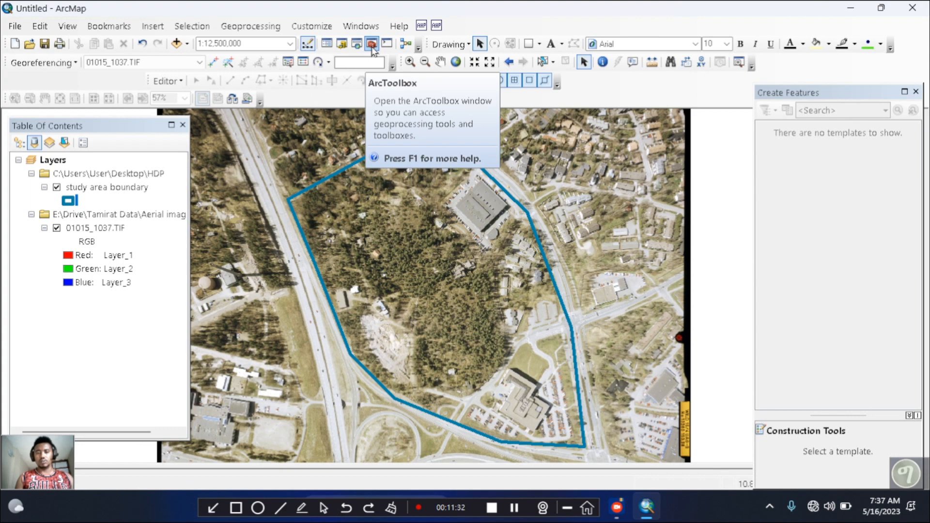
Step: Open the Extract by Mask tool from the Extraction toolset of the Spatial Analyst tools
{"action": "left_click", "coordinate": [372, 45]}
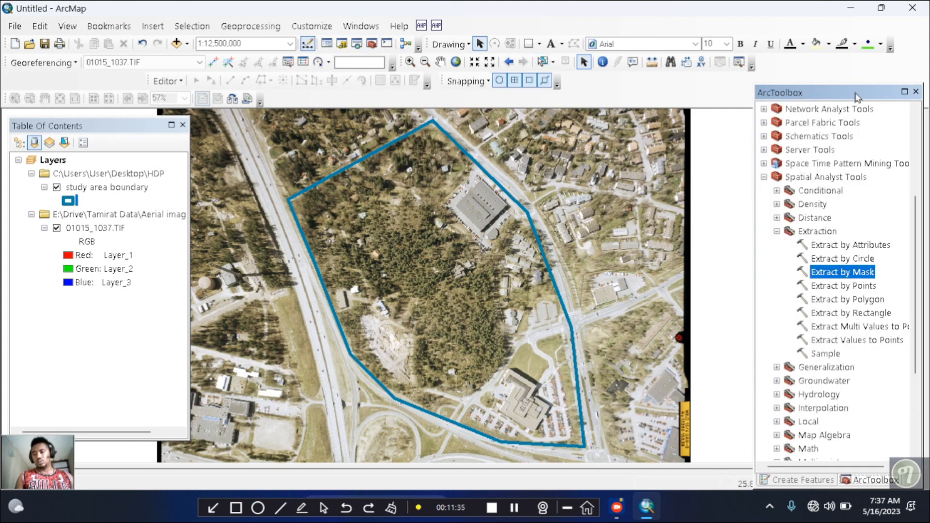
{"action": "left_click_drag", "start_coordinate": [856, 97], "coordinate": [785, 39]}
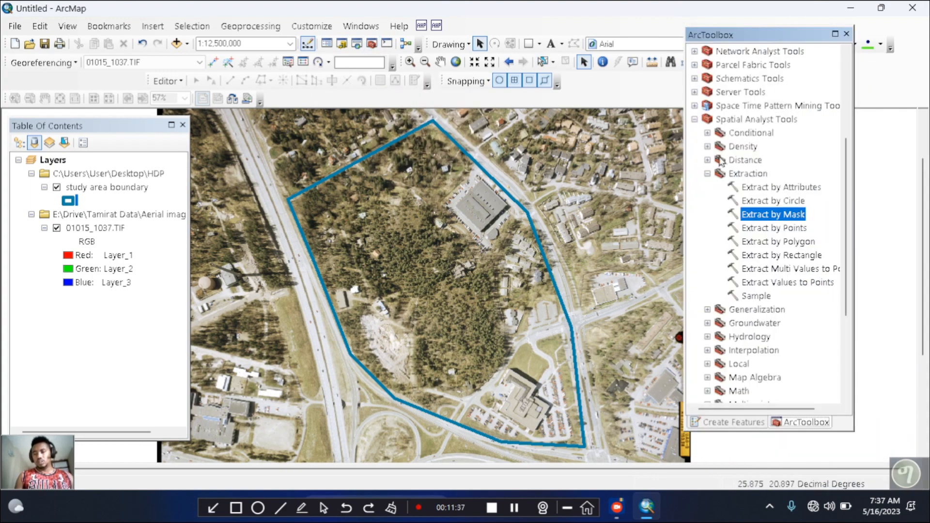
{"action": "left_click", "coordinate": [694, 120]}
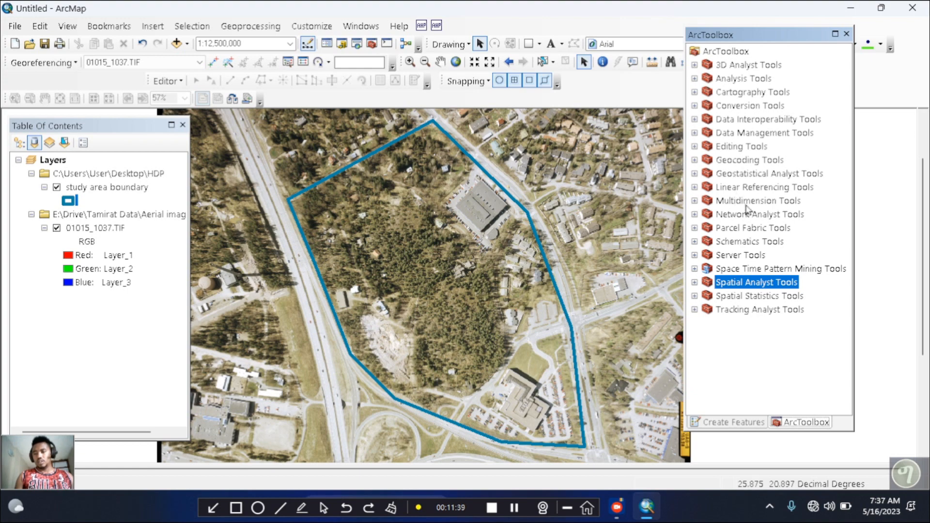
{"action": "left_click", "coordinate": [694, 283]}
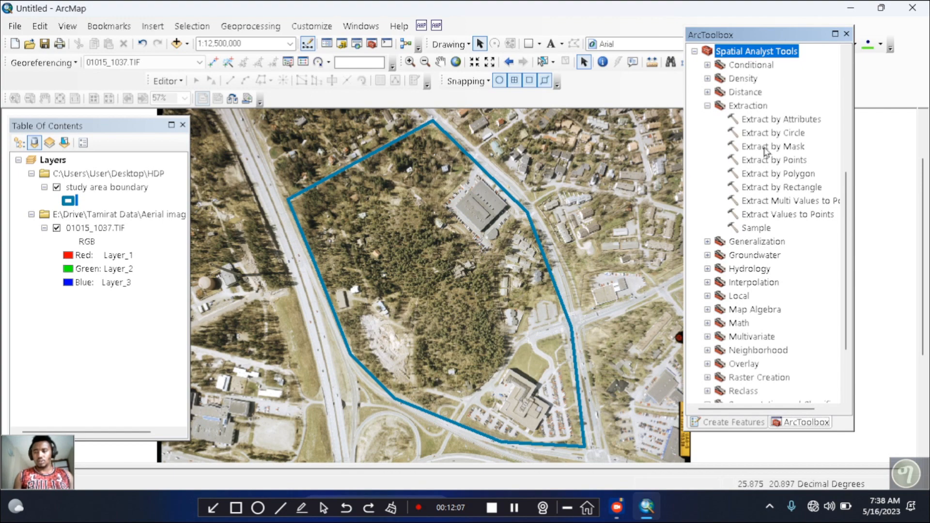
{"action": "double_click", "coordinate": [766, 147]}
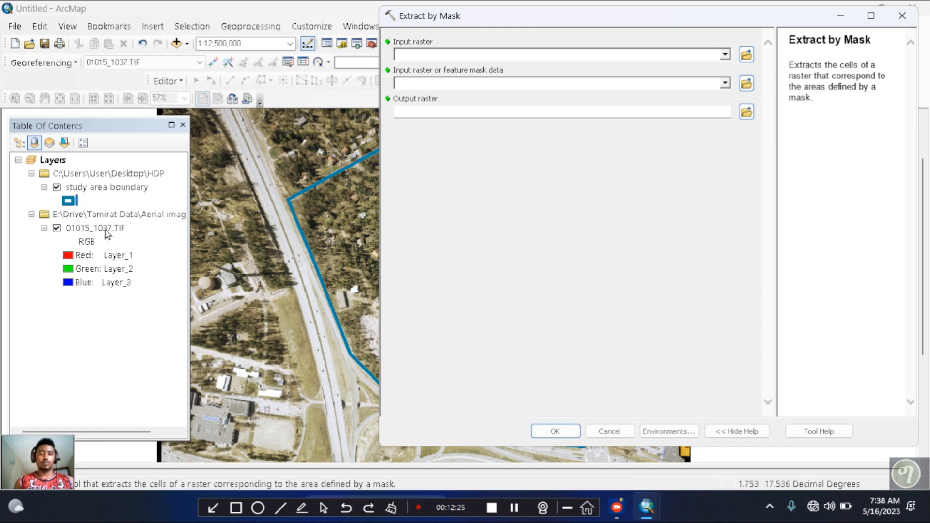
Step: Extract 01015_1037.TIF using the study area boundary as the mask with the default output raster, and hide the original aerial image
{"action": "left_click", "coordinate": [725, 55]}
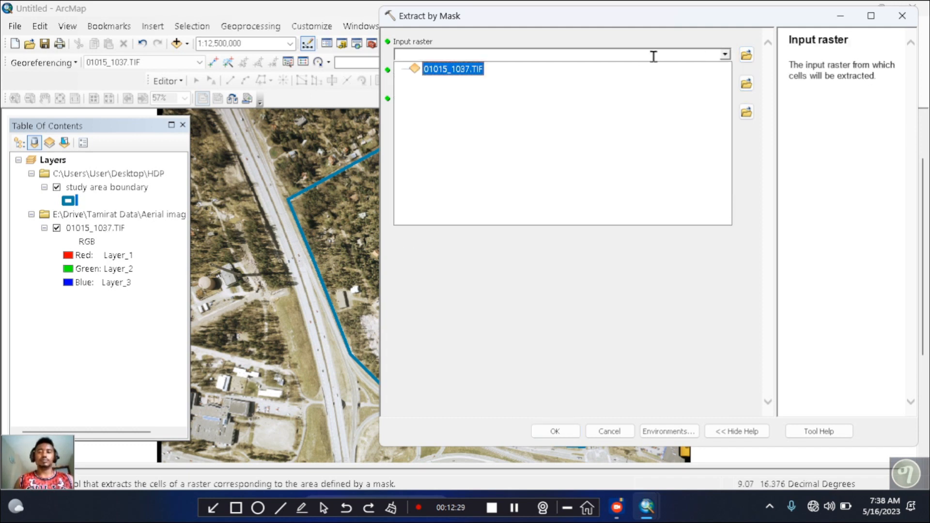
{"action": "left_click", "coordinate": [454, 70]}
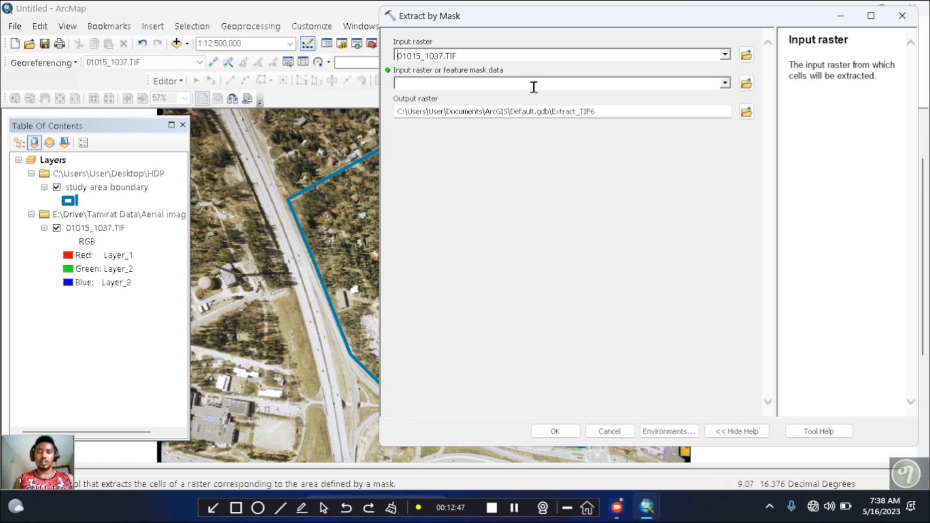
{"action": "left_click", "coordinate": [725, 84]}
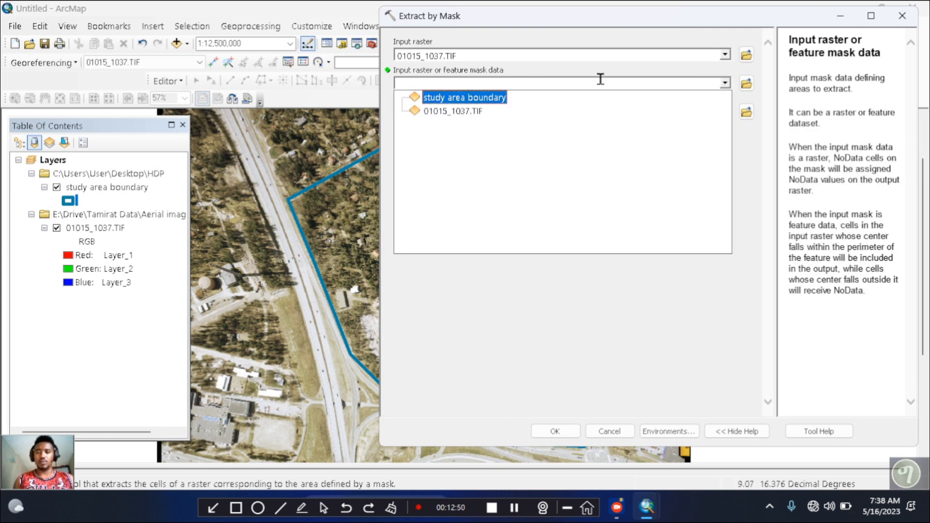
{"action": "left_click", "coordinate": [500, 98]}
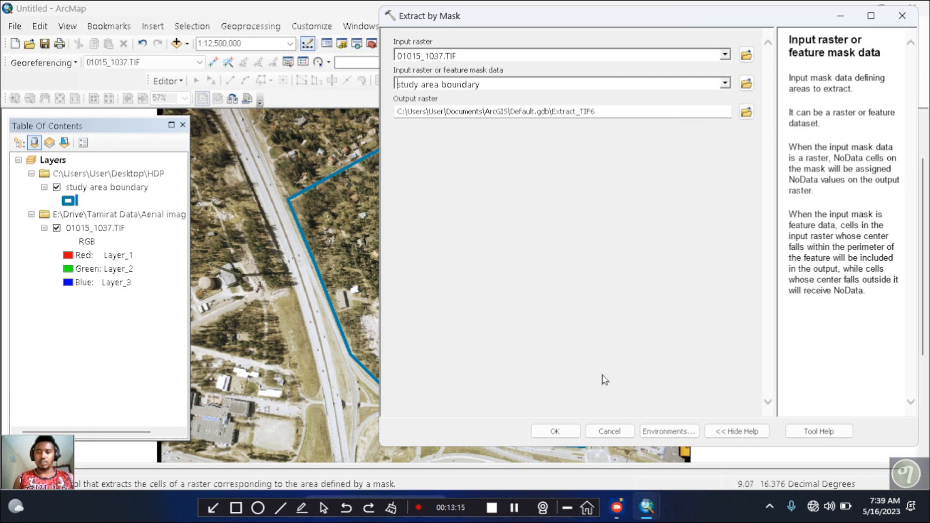
{"action": "left_click", "coordinate": [556, 432]}
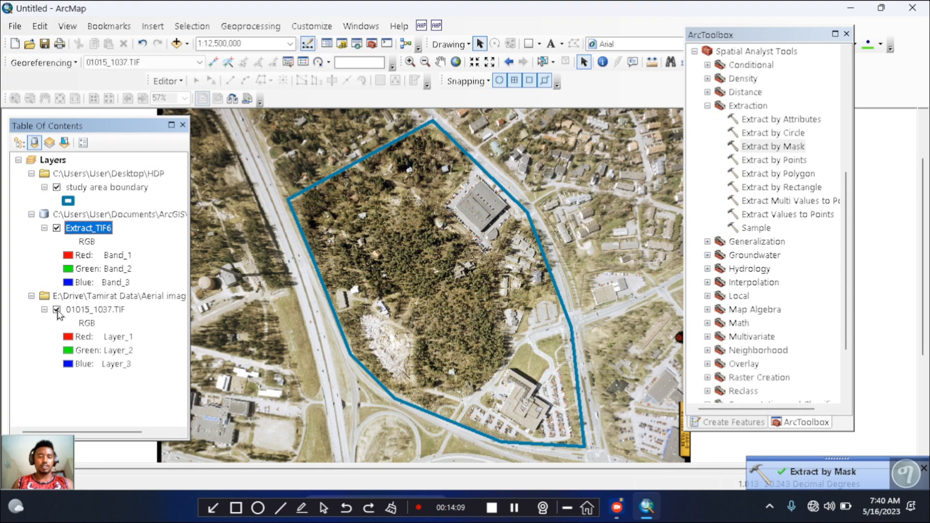
{"action": "left_click", "coordinate": [56, 310]}
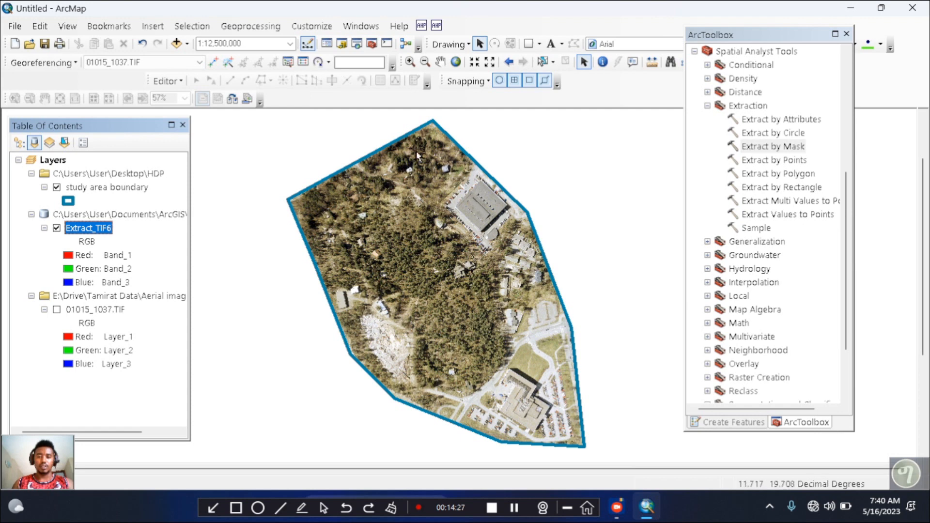
Step: Turn off the extracted raster through Image Analysis, and toggle its visibility on and off in the layer list
{"action": "left_click", "coordinate": [367, 28]}
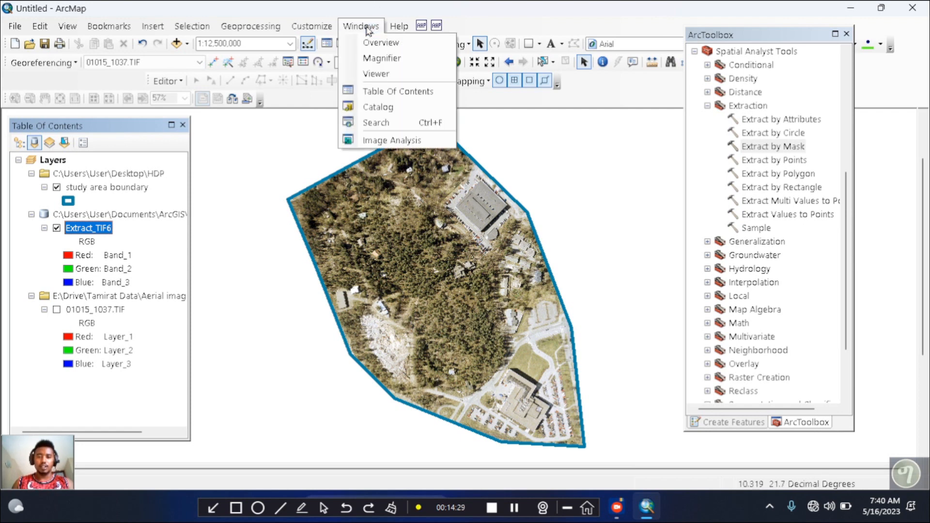
{"action": "left_click", "coordinate": [379, 140]}
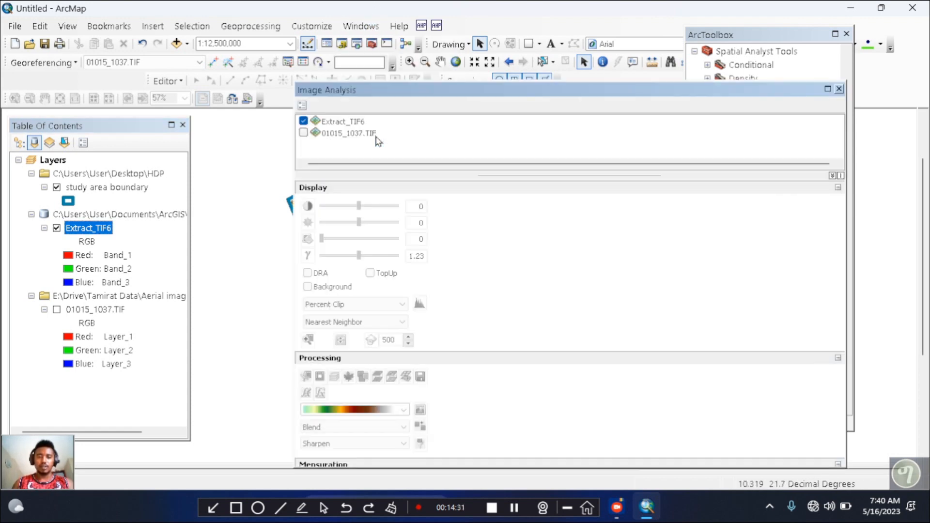
{"action": "left_click", "coordinate": [304, 121]}
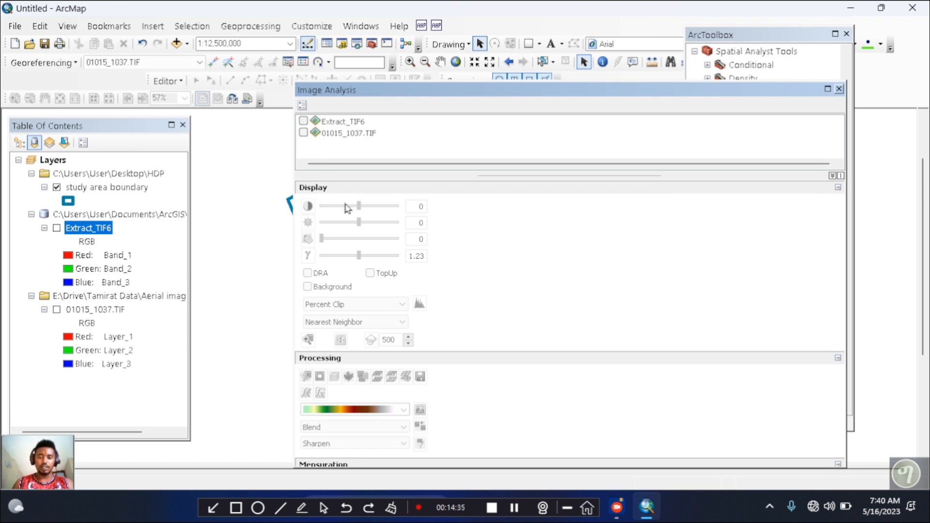
{"action": "left_click", "coordinate": [840, 90]}
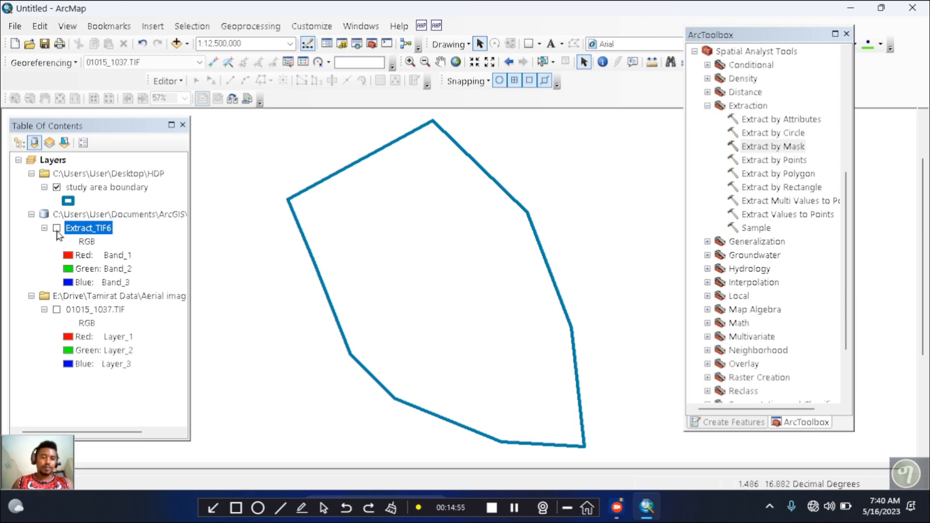
{"action": "left_click", "coordinate": [57, 228]}
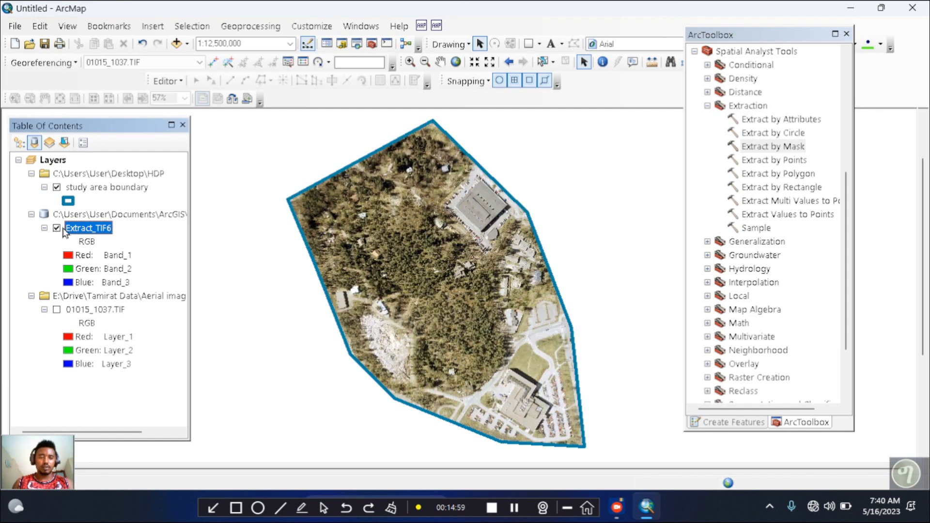
{"action": "left_click", "coordinate": [57, 228]}
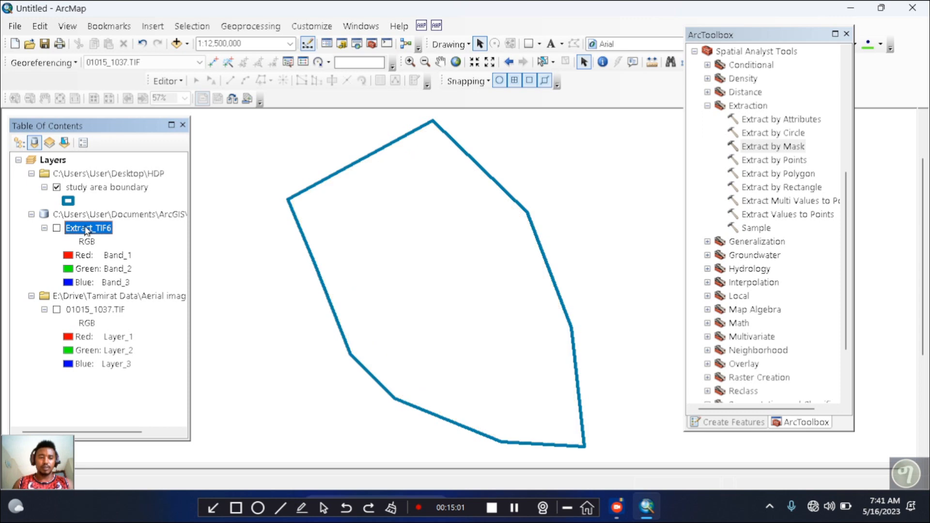
Step: Turn the extracted raster back on through Image Analysis and close that window
{"action": "left_click", "coordinate": [372, 31]}
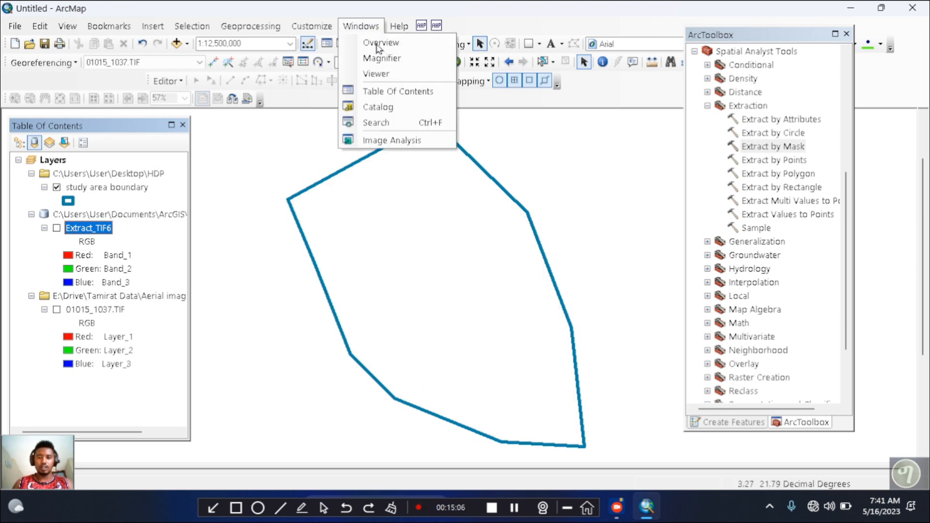
{"action": "left_click", "coordinate": [394, 141]}
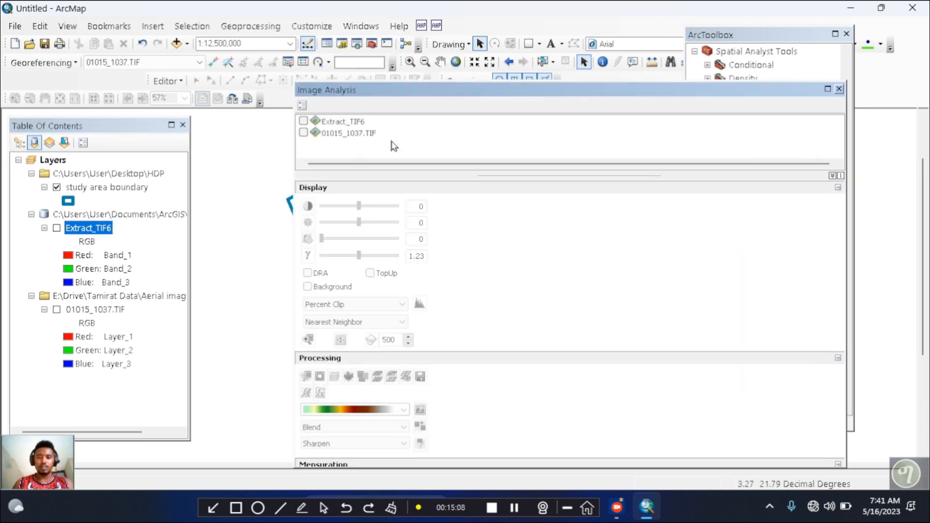
{"action": "left_click", "coordinate": [304, 121]}
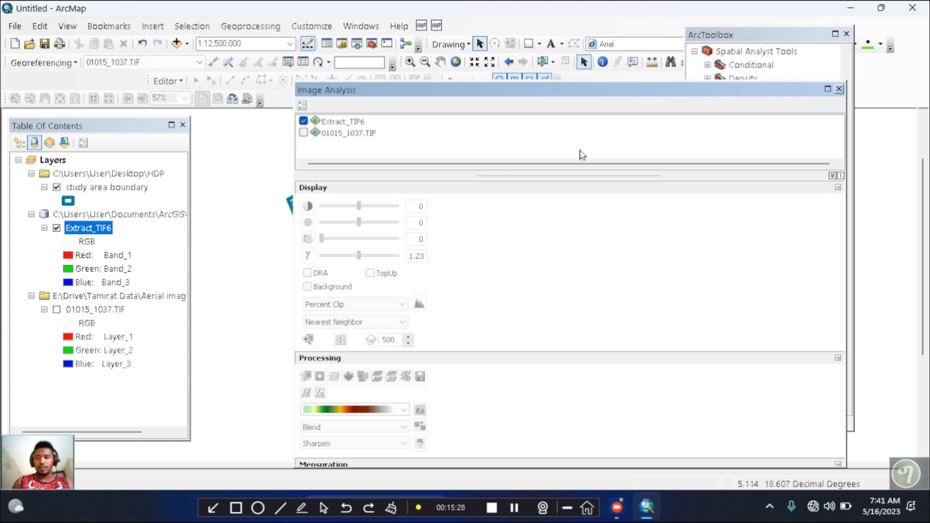
{"action": "left_click", "coordinate": [839, 89]}
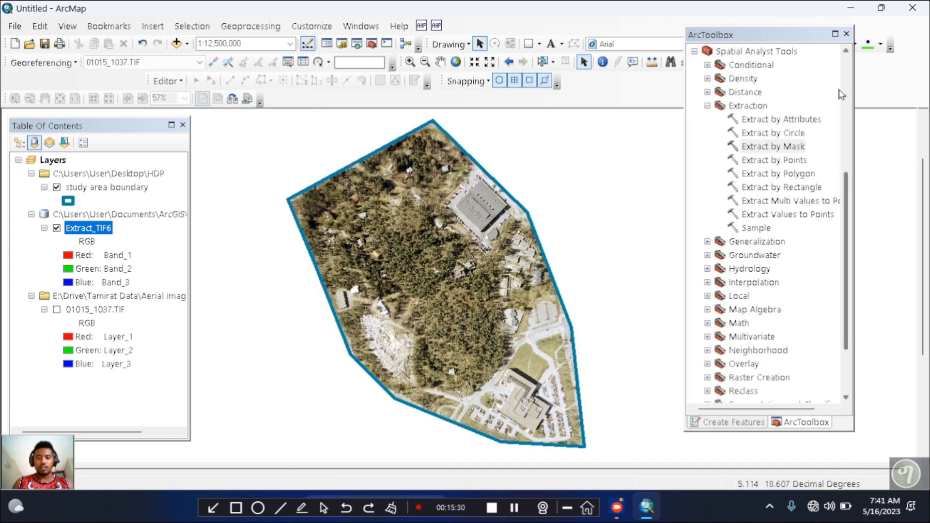